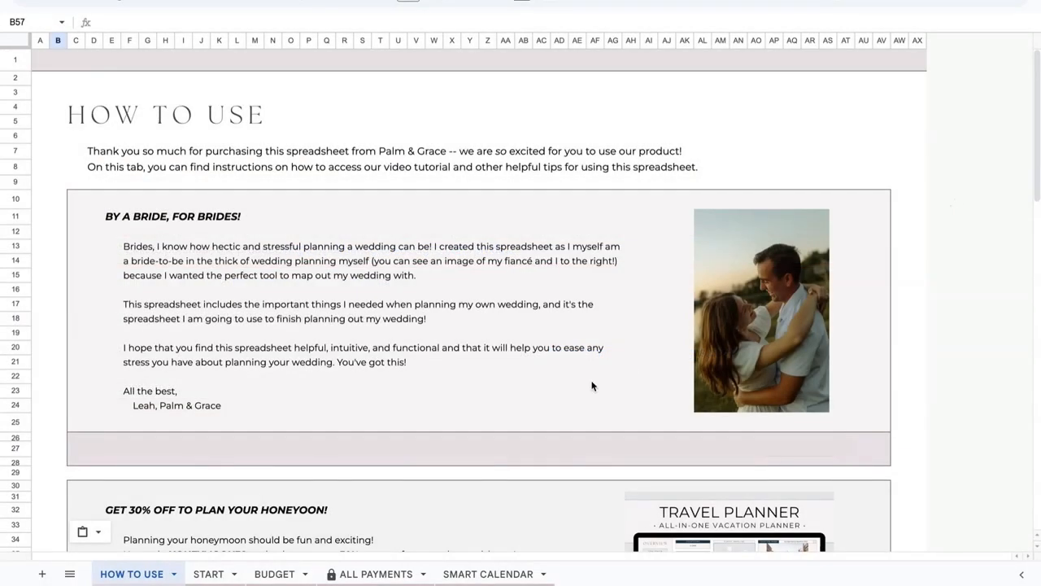
- Open the START sheet and browse the months following May 2026 in the wedding date's calendar picker
left_click(209, 573)
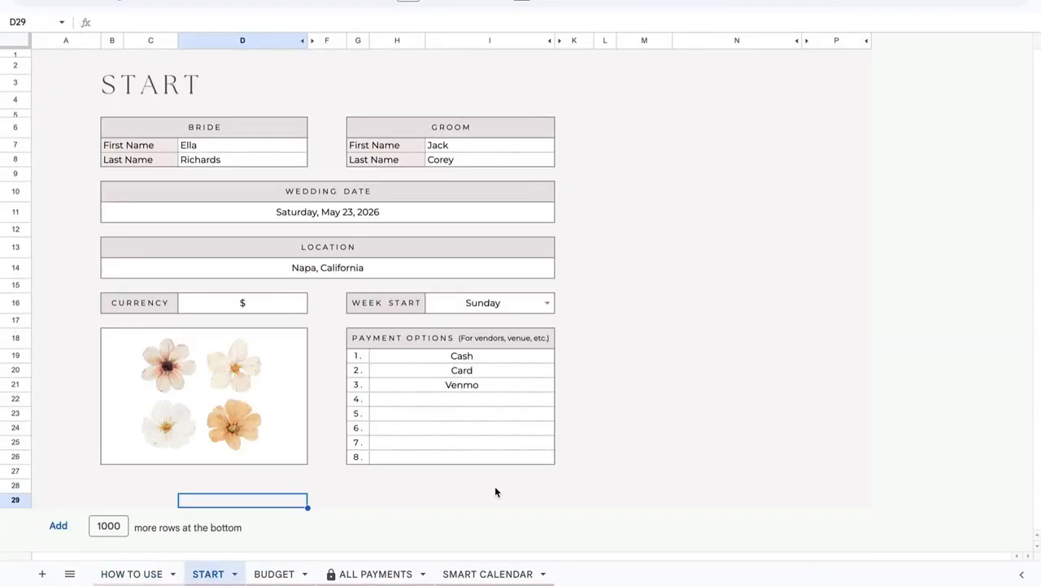
left_click(706, 500)
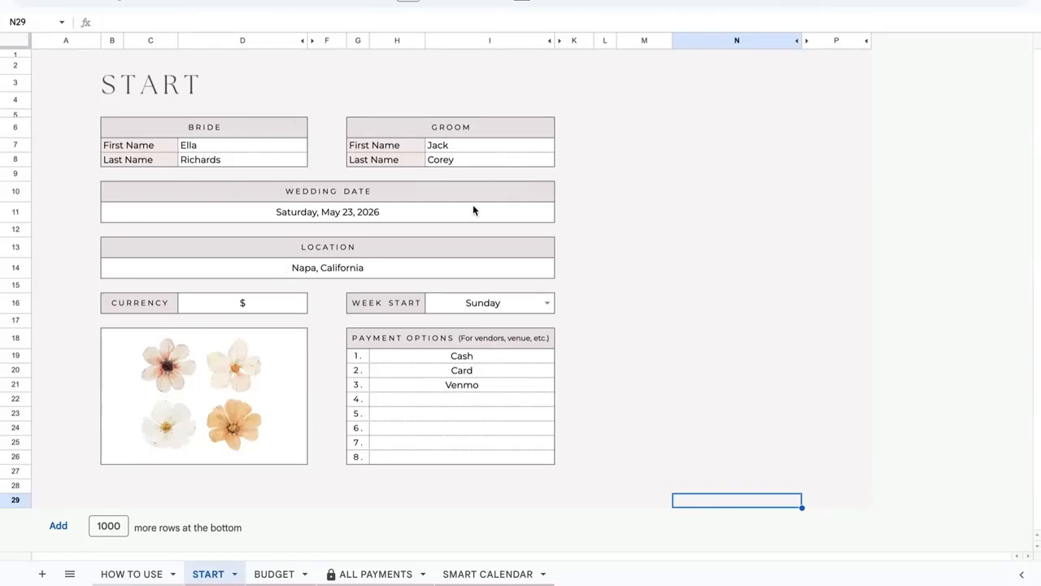
double_click(387, 220)
left_click(391, 236)
left_click(390, 236)
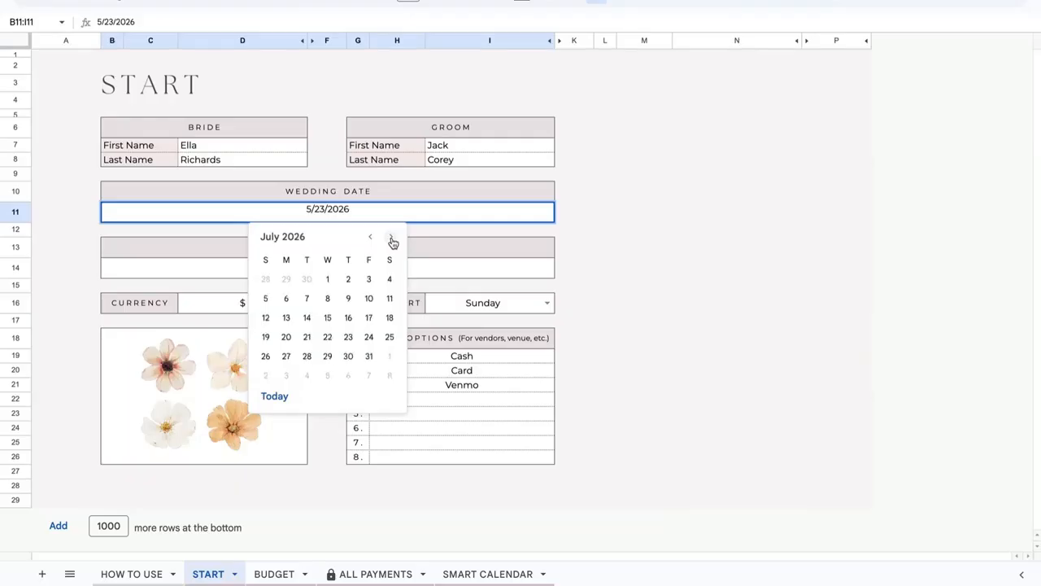
left_click(390, 236)
left_click(790, 231)
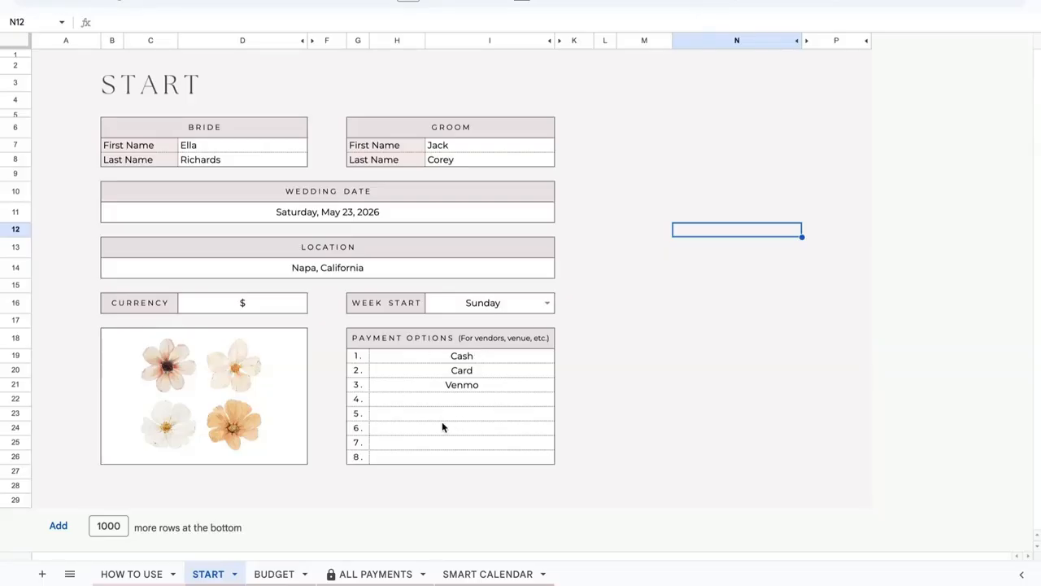
- Examine the currency cell and the available week start options on the START sheet
left_click(274, 308)
left_click(604, 320)
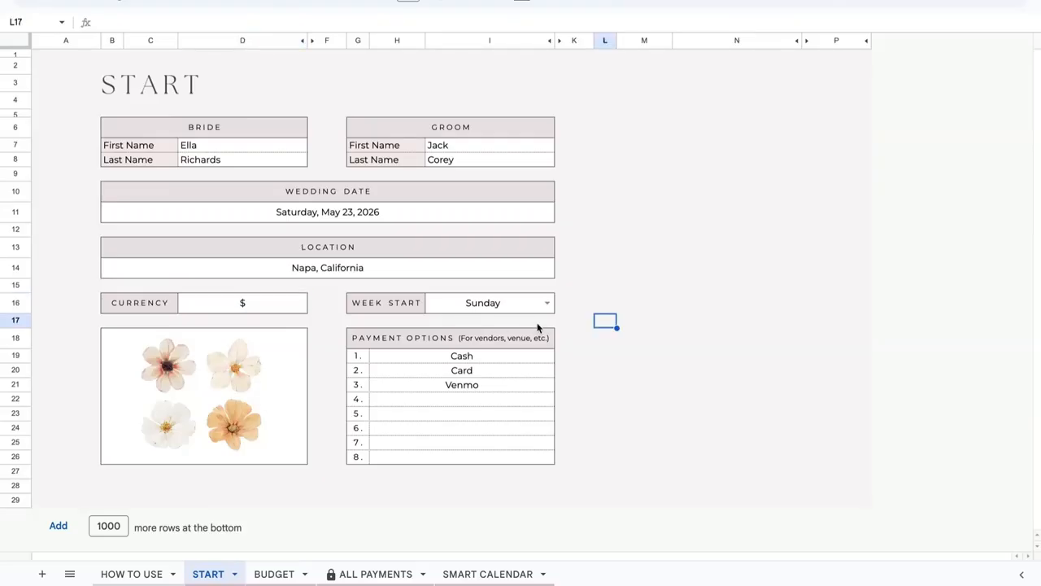
left_click(548, 303)
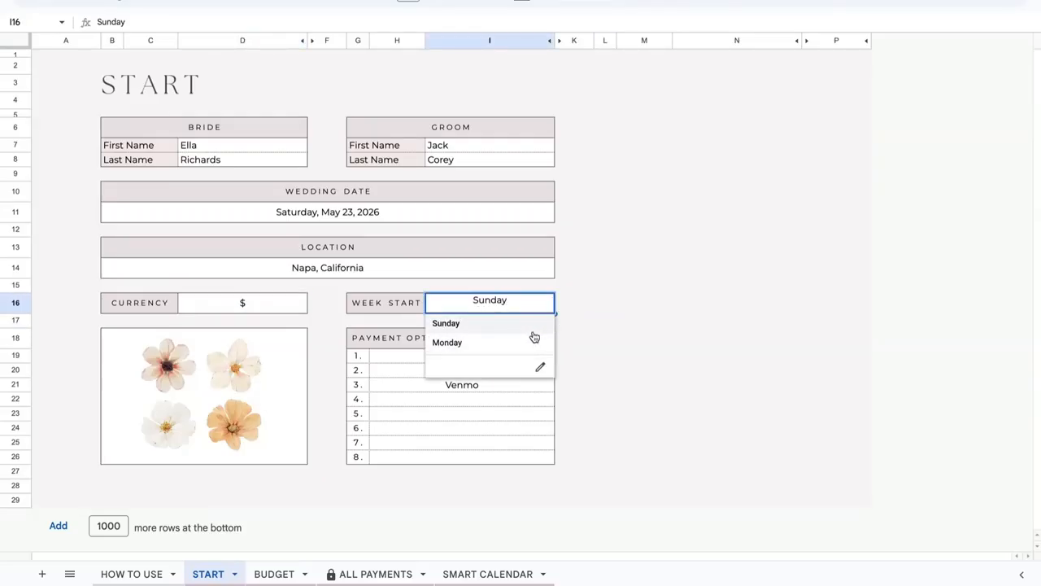
left_click(599, 321)
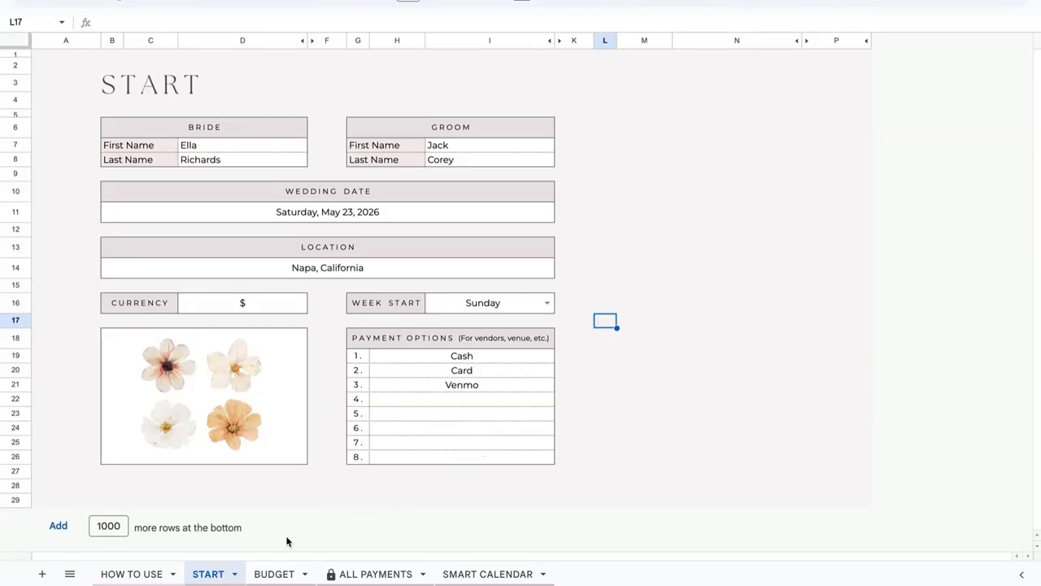
- Open the BUDGET sheet and look across its wedding budget, one-time expense, multi-payment expense and payments sections
left_click(272, 572)
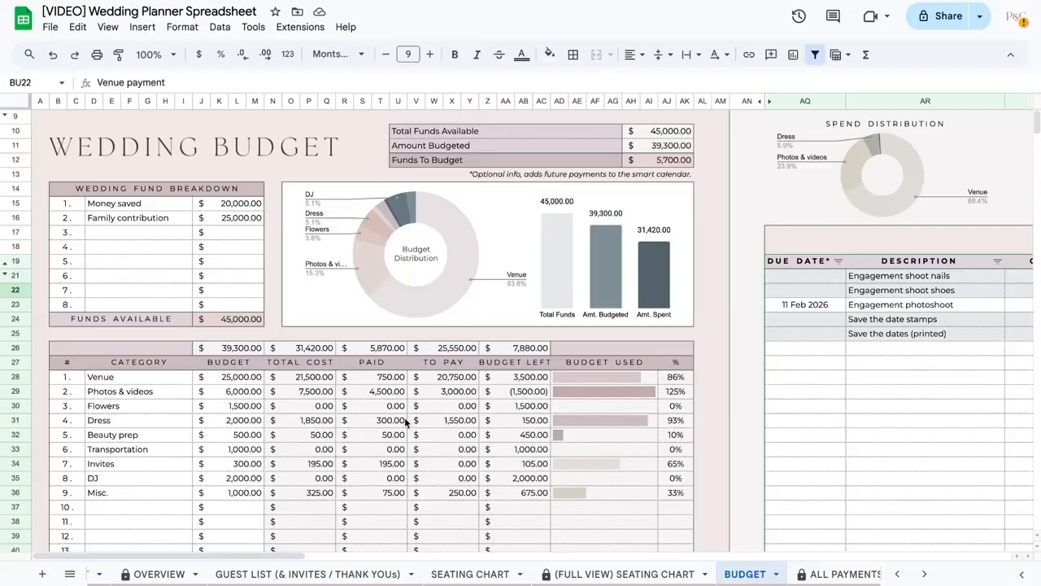
scroll(405, 421, "right", 15)
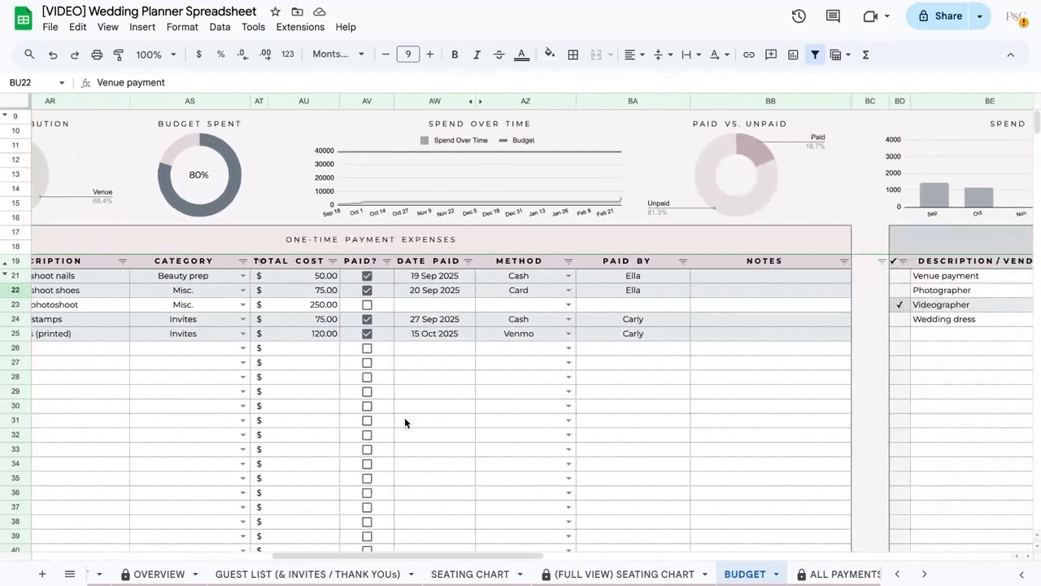
scroll(404, 423, "right", 15)
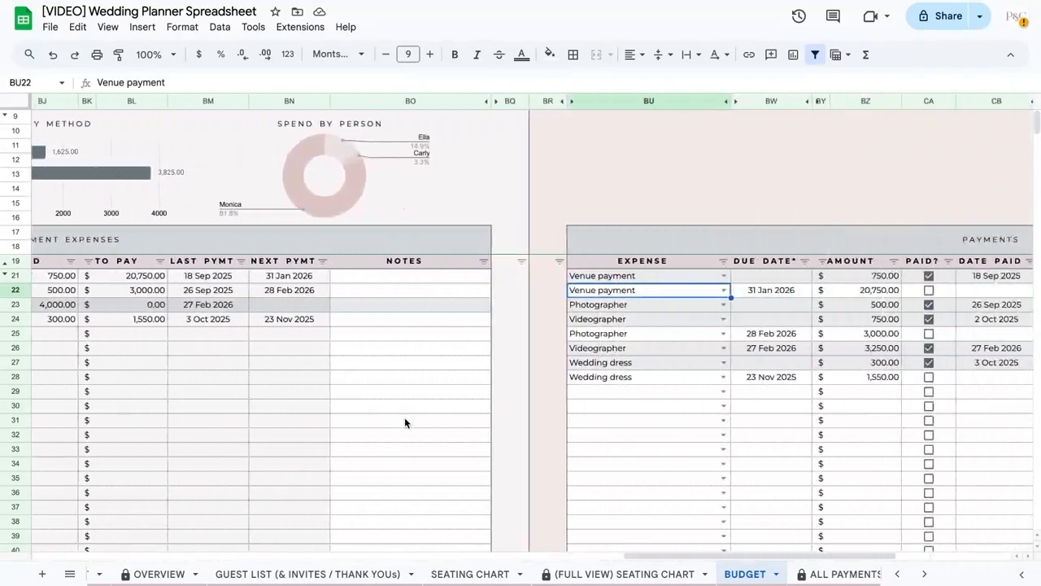
scroll(404, 416, "right", 6)
scroll(405, 417, "left", 20)
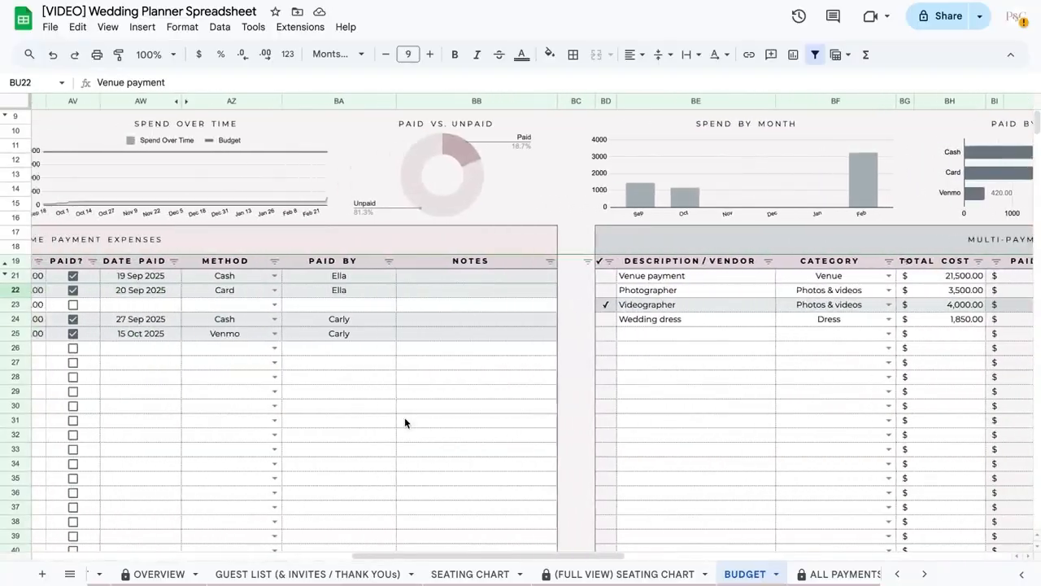
scroll(405, 422, "left", 20)
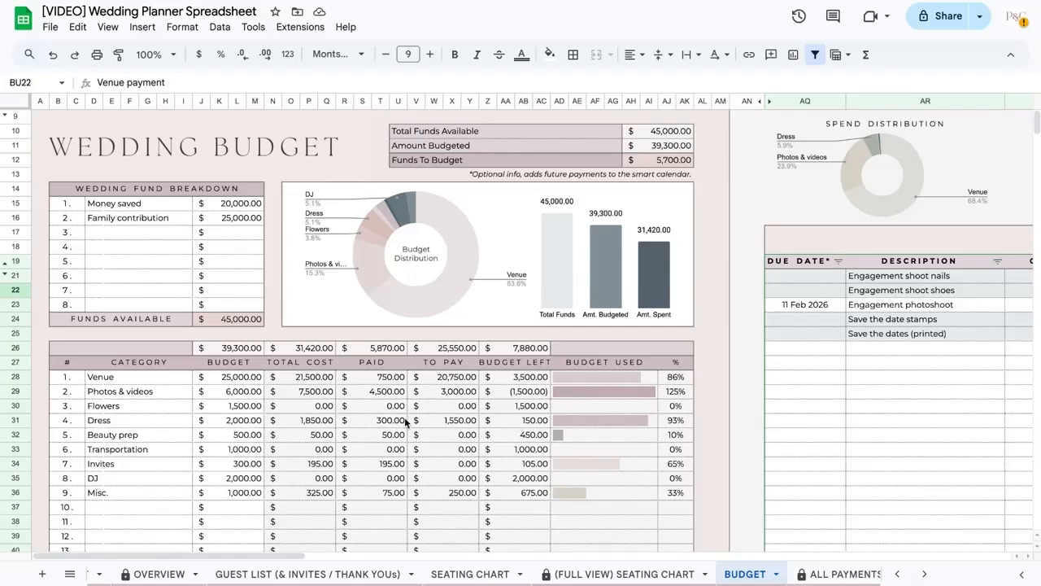
- Review the one-time and multi-payment expense tables and the full list of budget categories
left_click(746, 361)
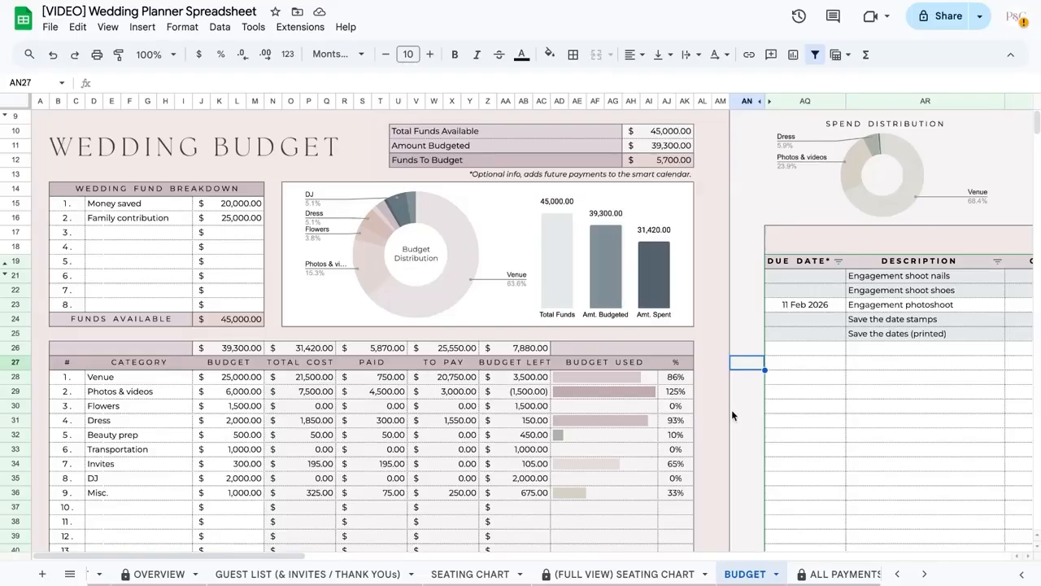
scroll(731, 415, "right", 5)
scroll(731, 415, "right", 10)
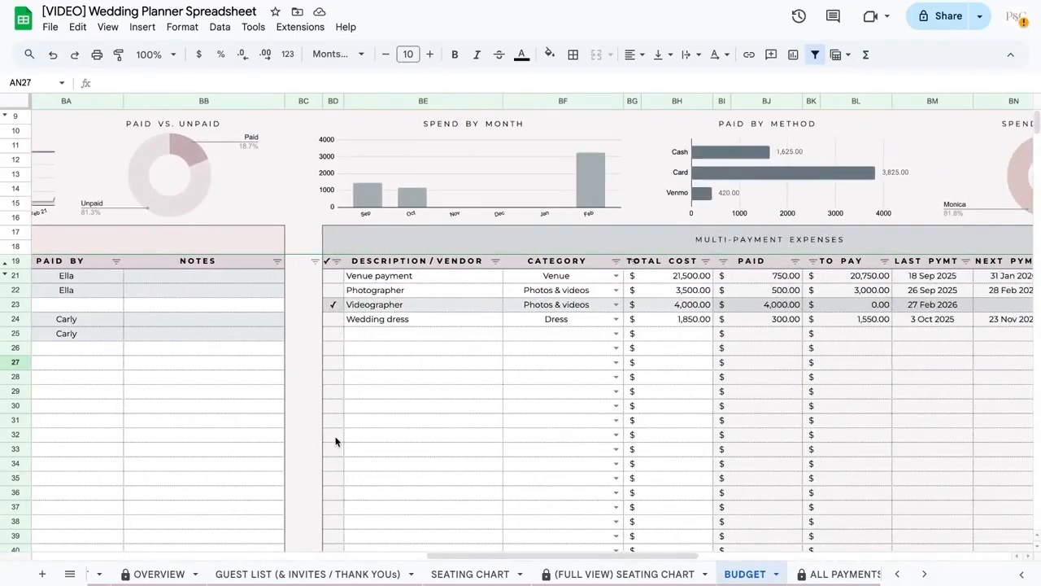
scroll(655, 363, "right", 4)
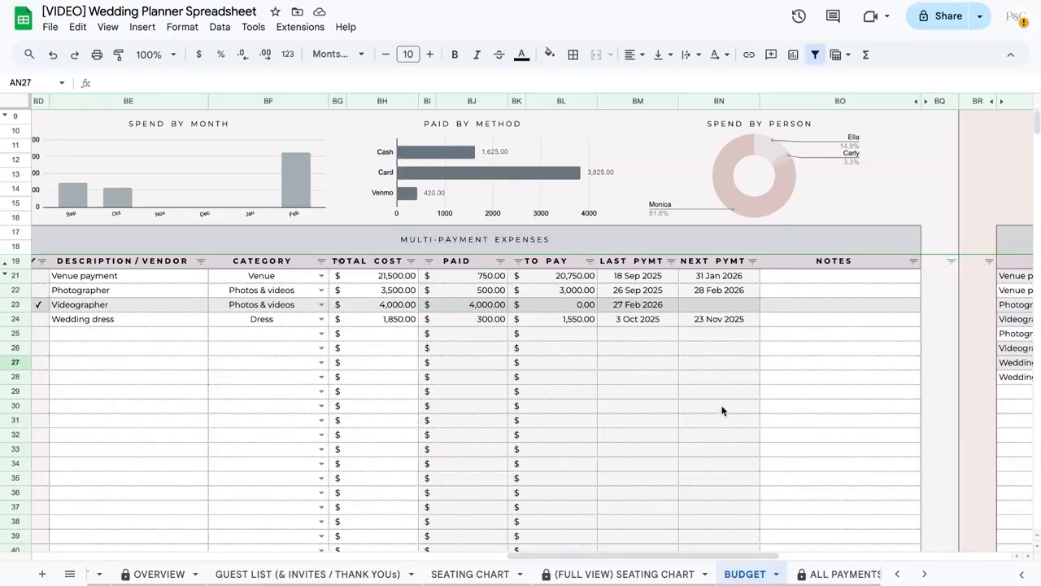
scroll(721, 411, "left", 15)
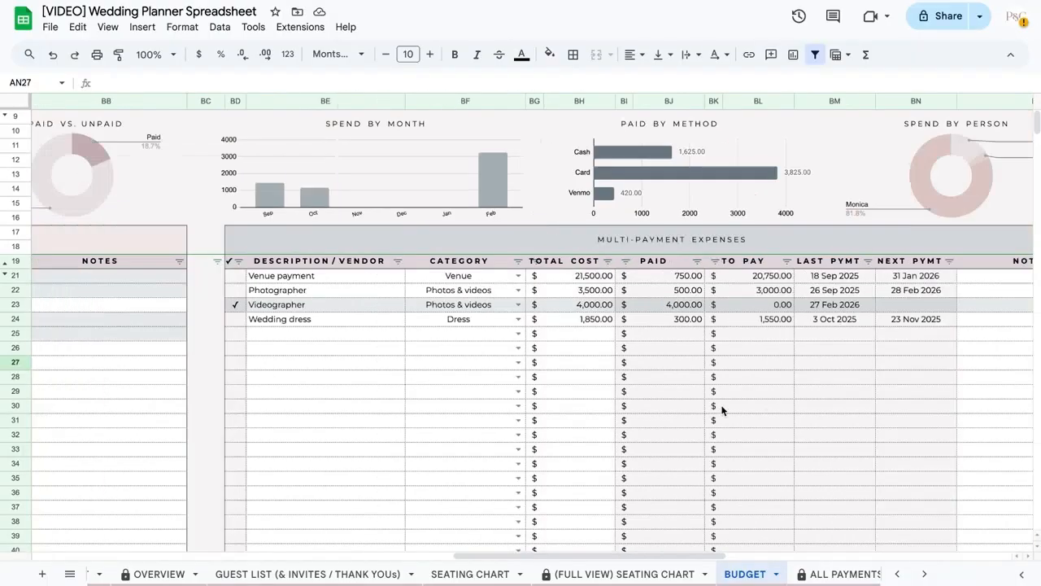
scroll(116, 434, "down", 4)
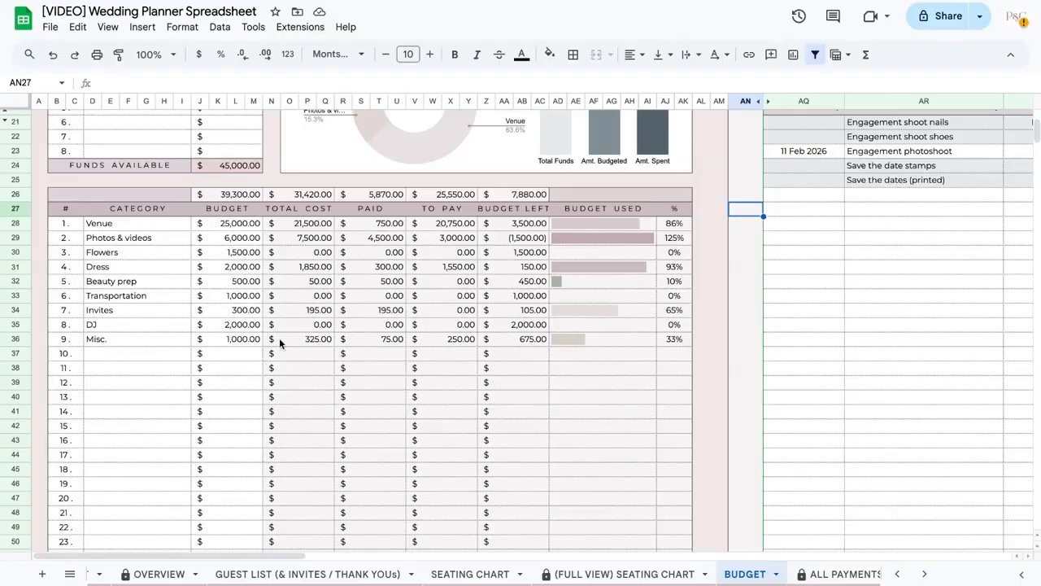
scroll(193, 228, "up", 5)
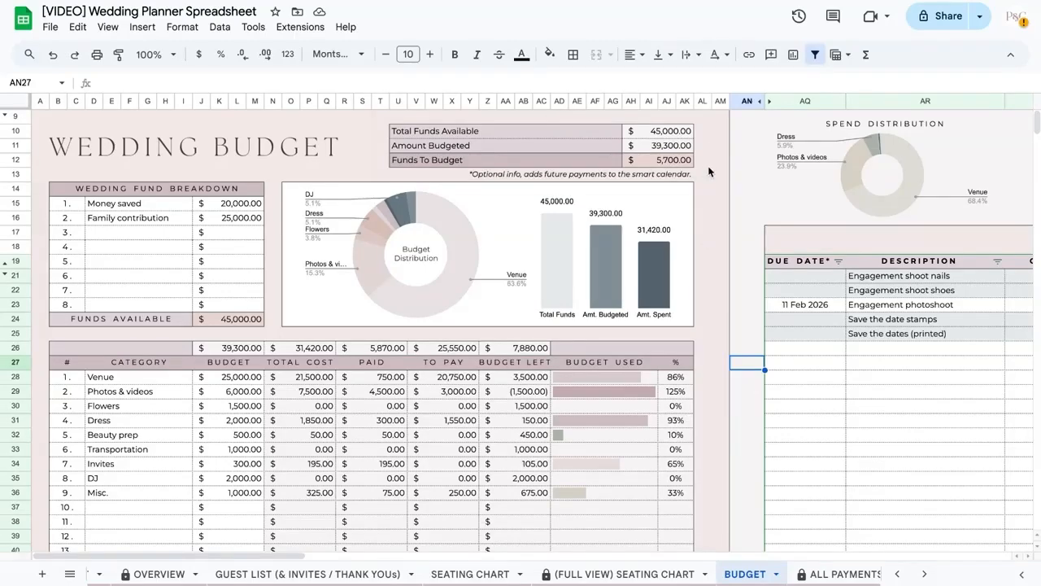
- Add "Live band" as category 10 in the wedding budget table with a budget of 3000
left_click(115, 508)
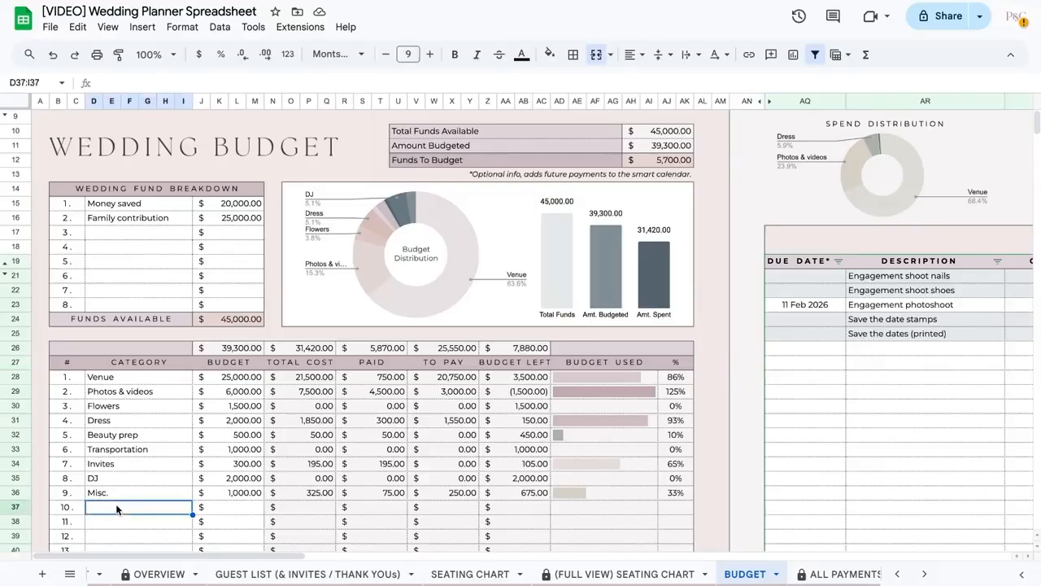
type("Live band")
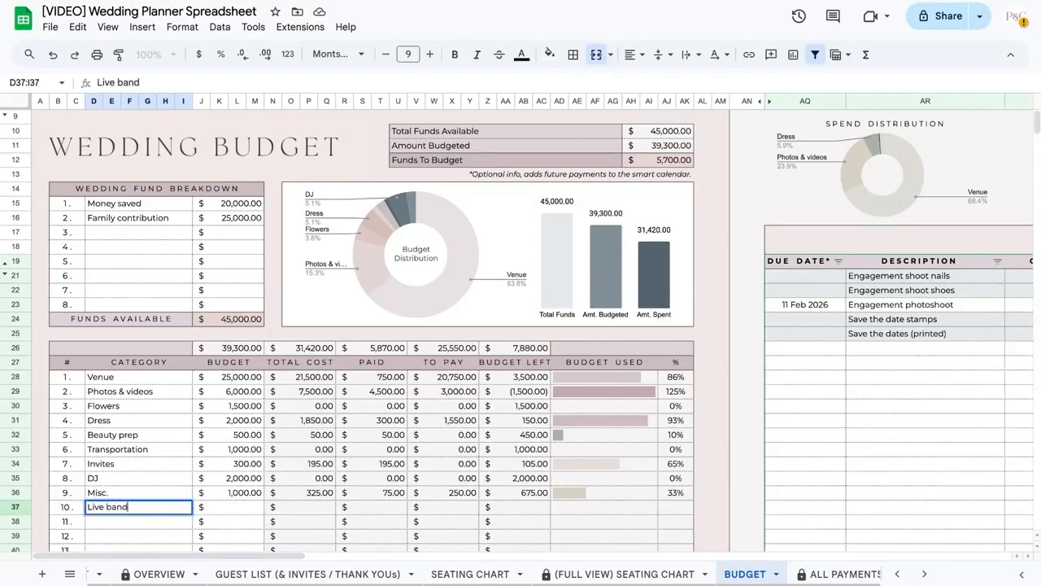
key("Return")
left_click(240, 504)
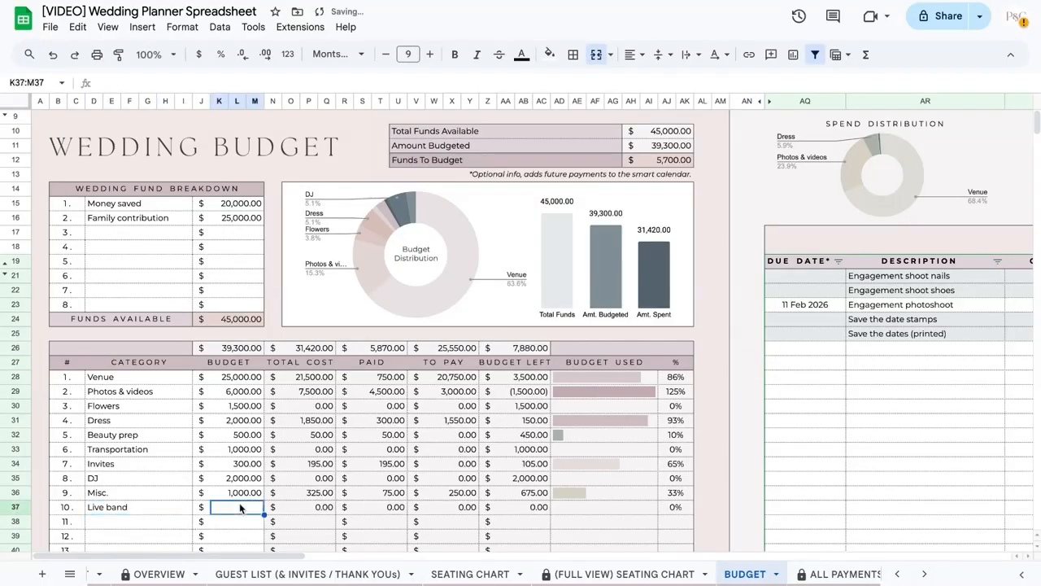
type("3000")
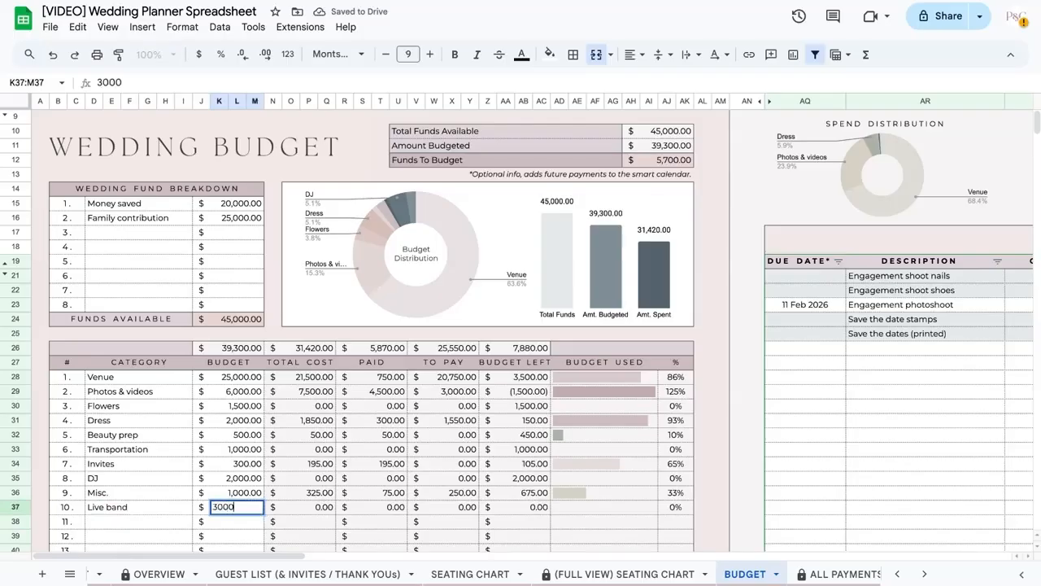
key("Return")
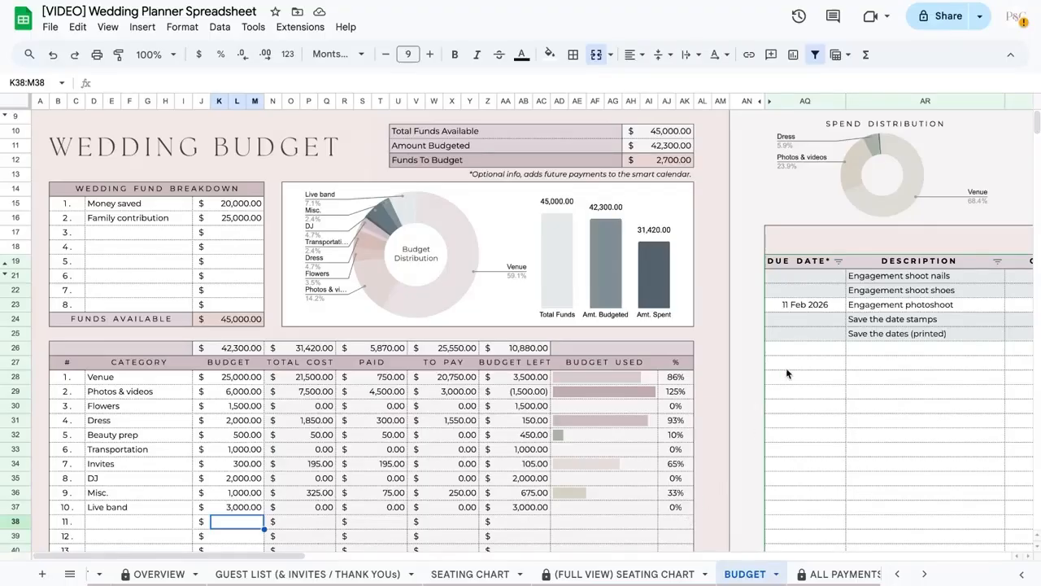
- Examine the columns and charts of the one-time payment expenses, multi-payment expenses and payments tables
scroll(815, 311, "right", 5)
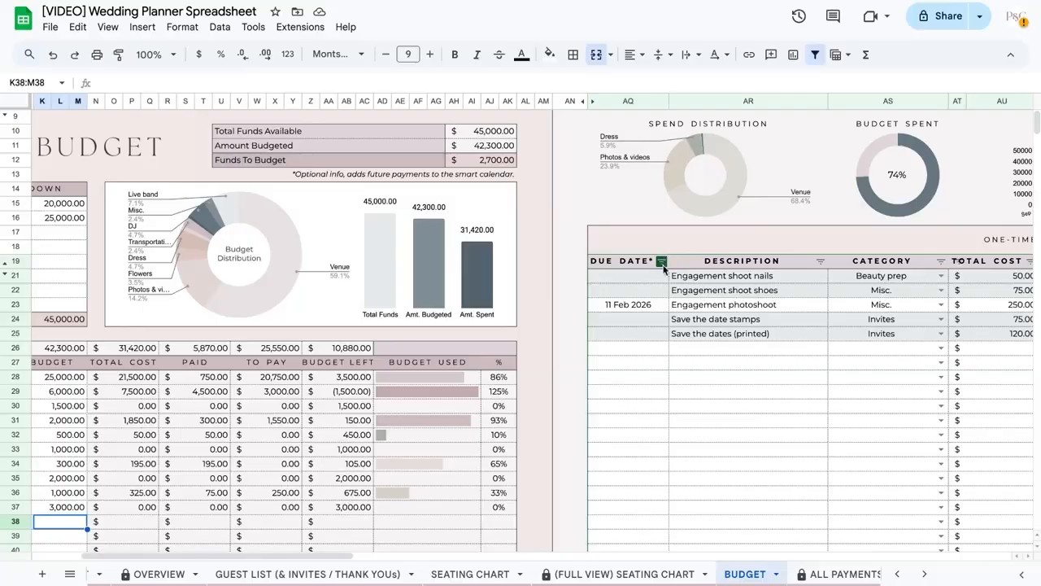
scroll(736, 299, "right", 15)
scroll(735, 299, "right", 20)
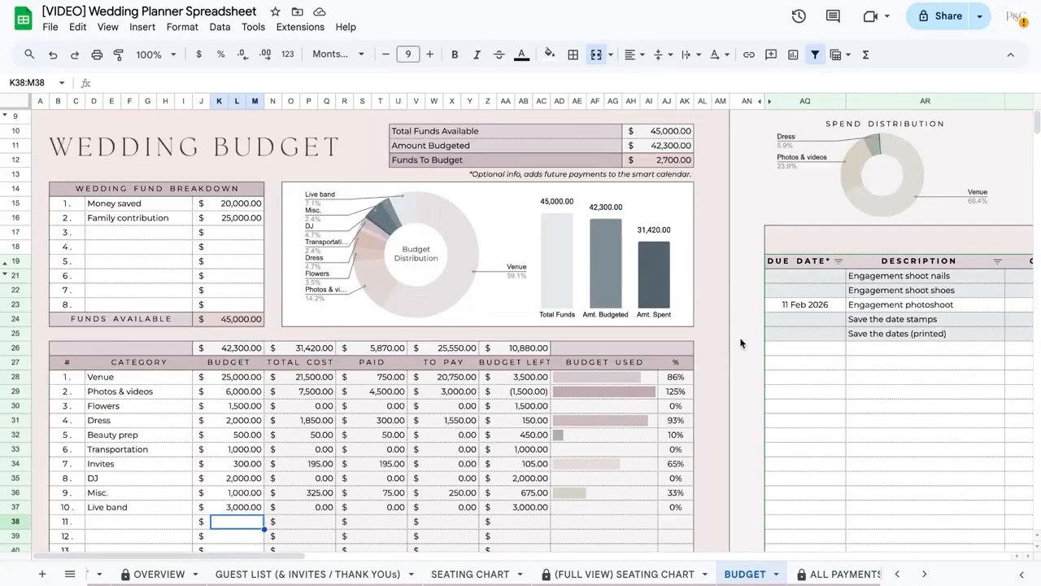
scroll(742, 343, "right", 4)
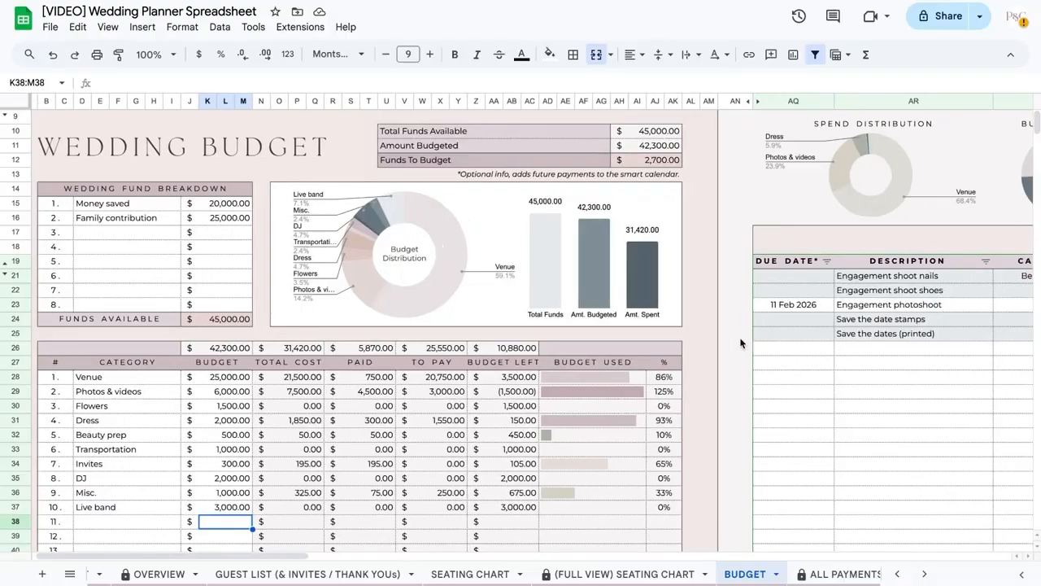
scroll(740, 343, "right", 6)
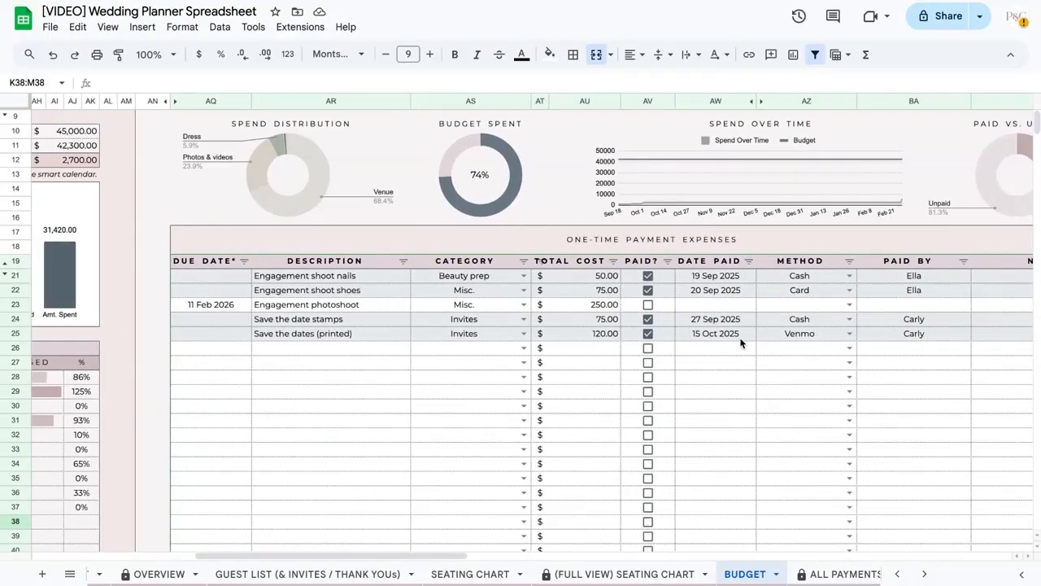
scroll(740, 343, "right", 1)
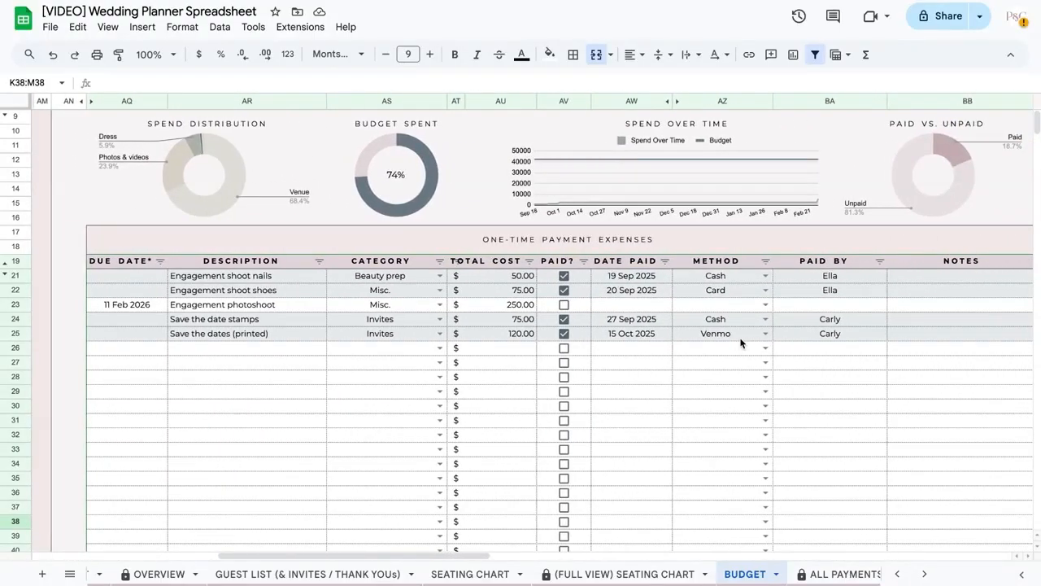
scroll(740, 343, "right", 1)
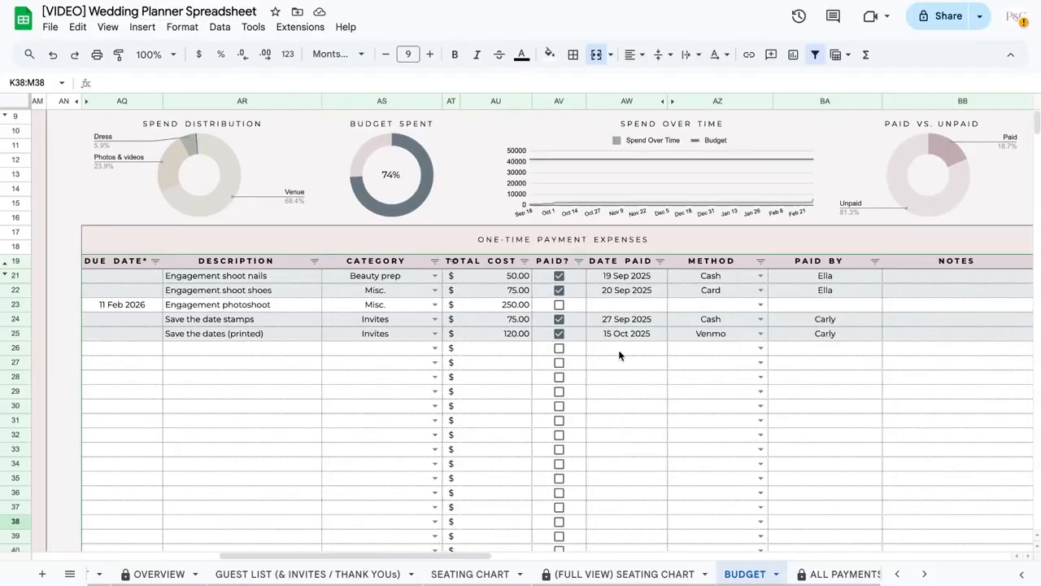
scroll(619, 355, "right", 20)
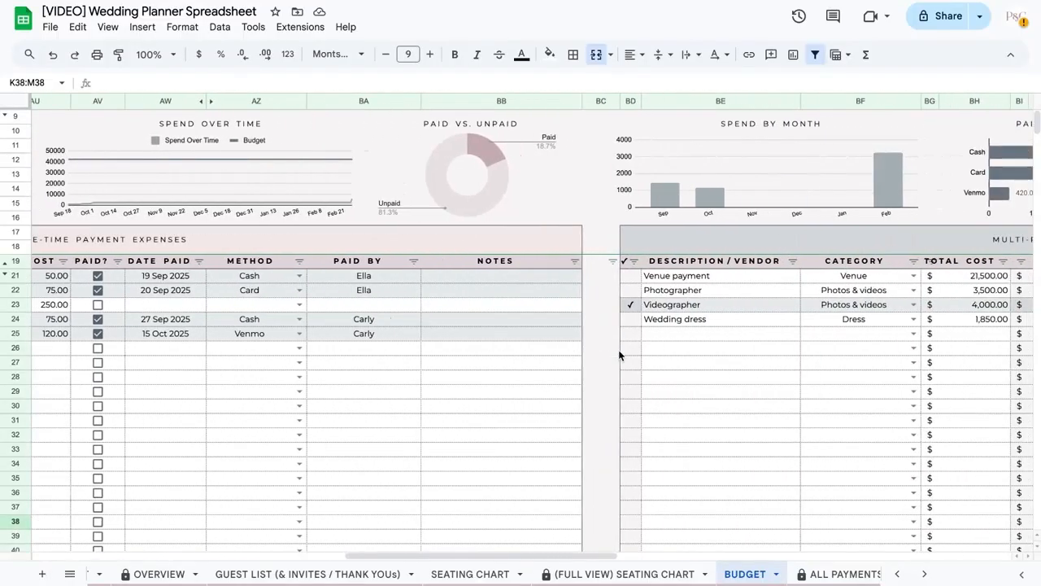
scroll(619, 356, "right", 5)
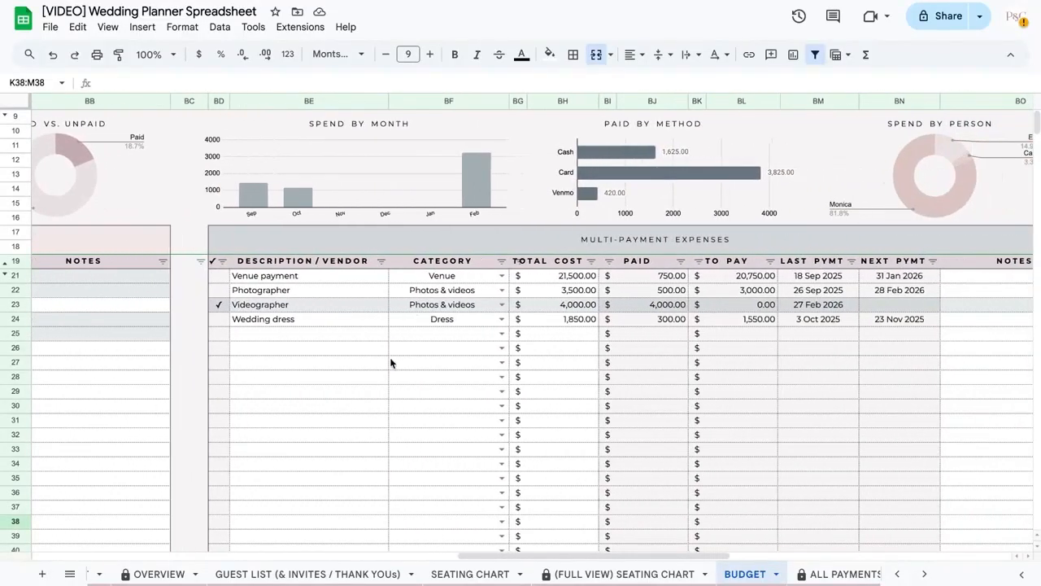
scroll(715, 397, "right", 15)
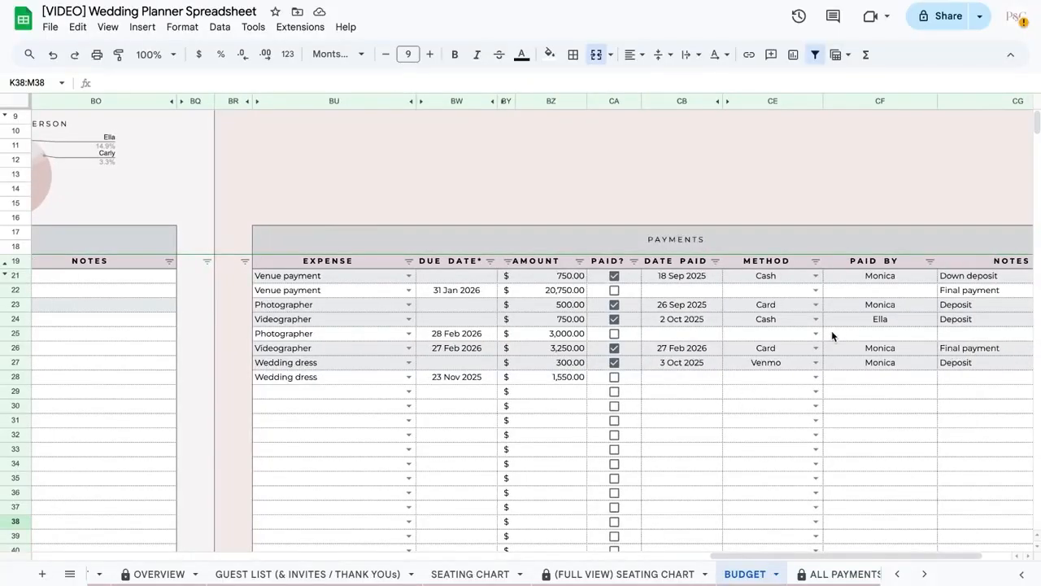
scroll(831, 333, "left", 15)
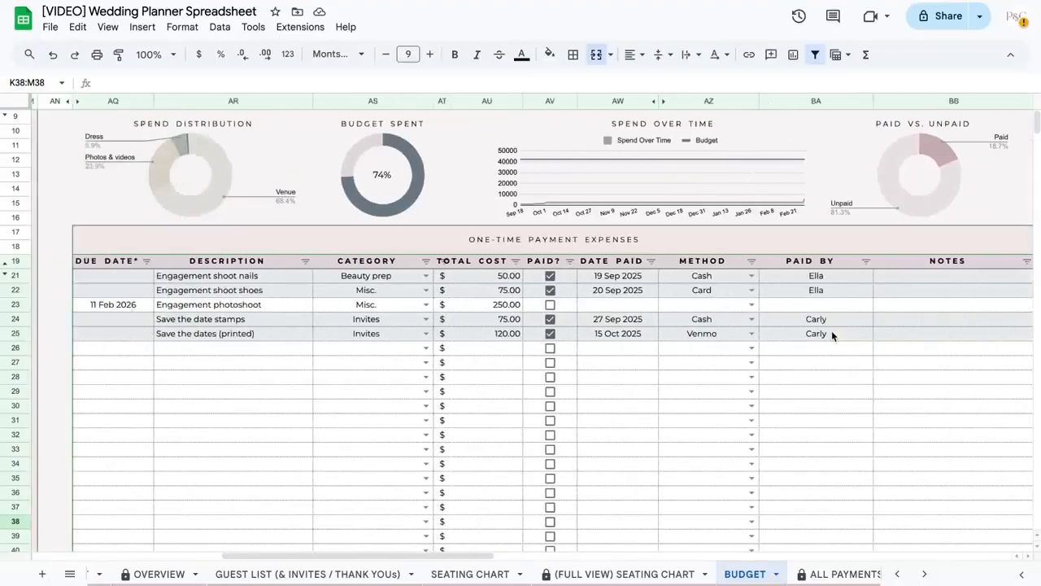
- Add a "Bridal makeup" one-time payment expense in row 26 with category Beauty prep and a total cost of 70
scroll(412, 390, "right", 1)
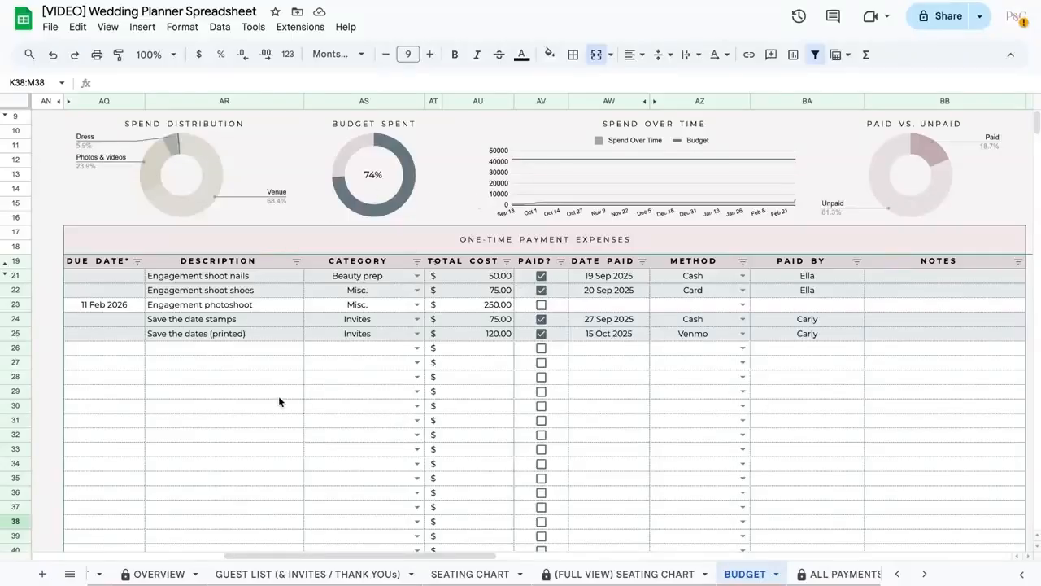
left_click(227, 351)
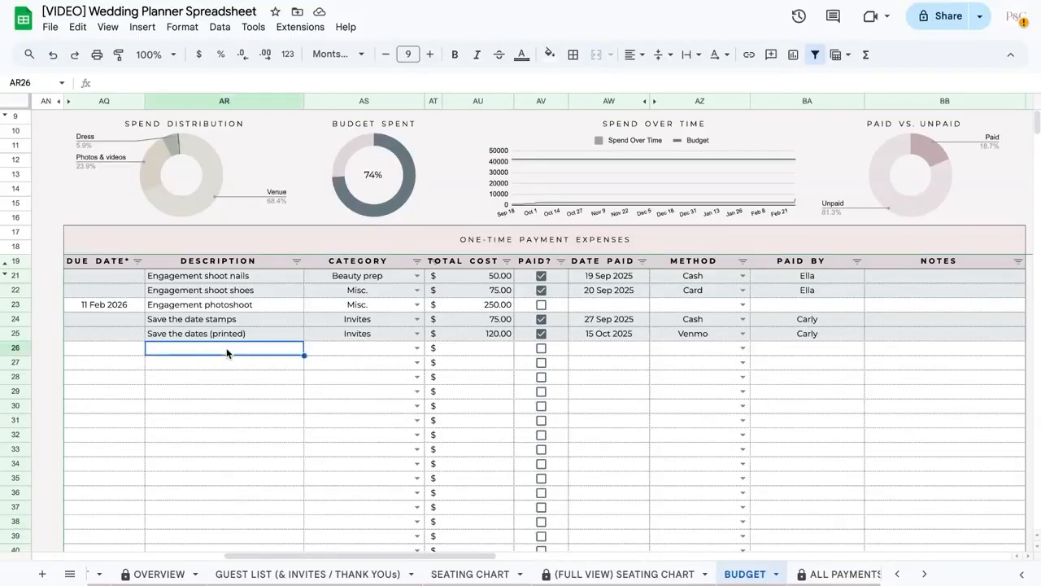
type("Bridal makeup")
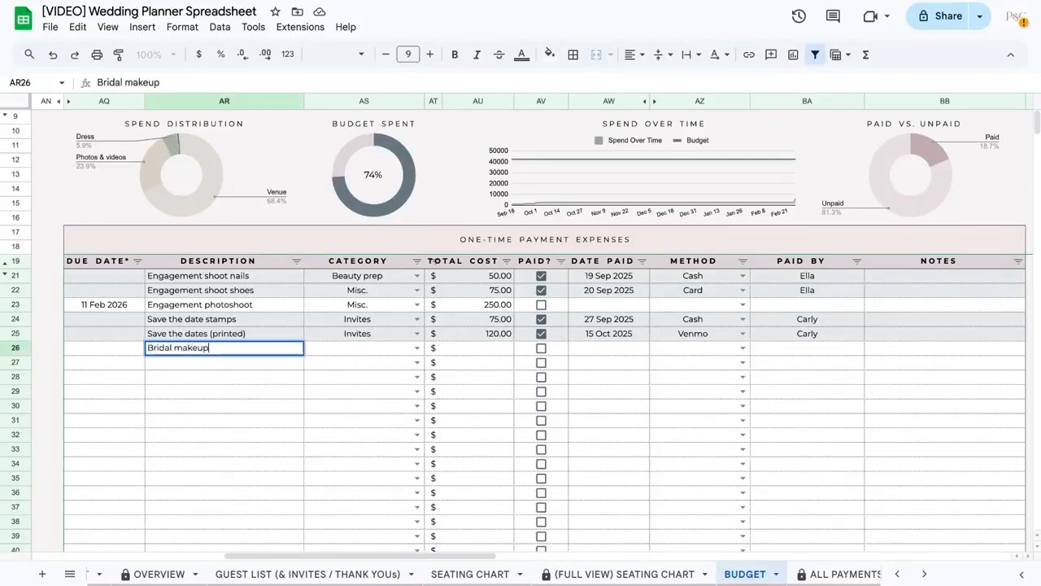
key("Return")
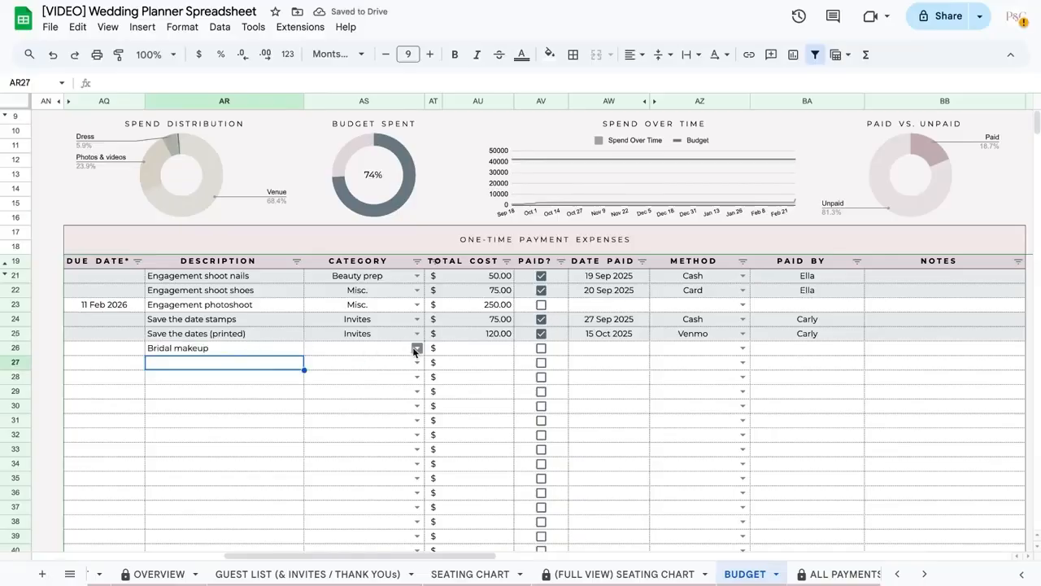
left_click(415, 348)
left_click(368, 444)
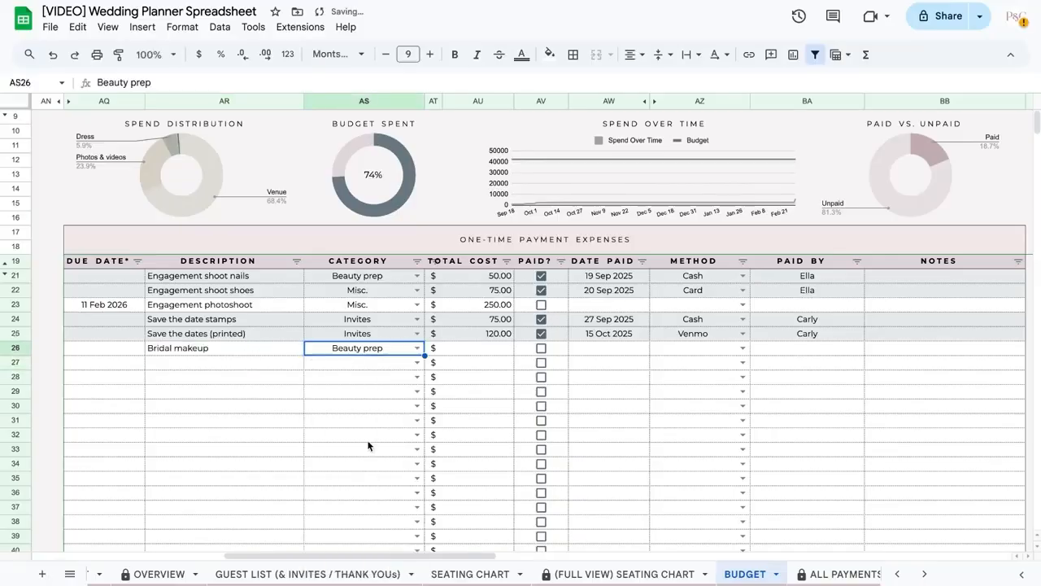
left_click(485, 355)
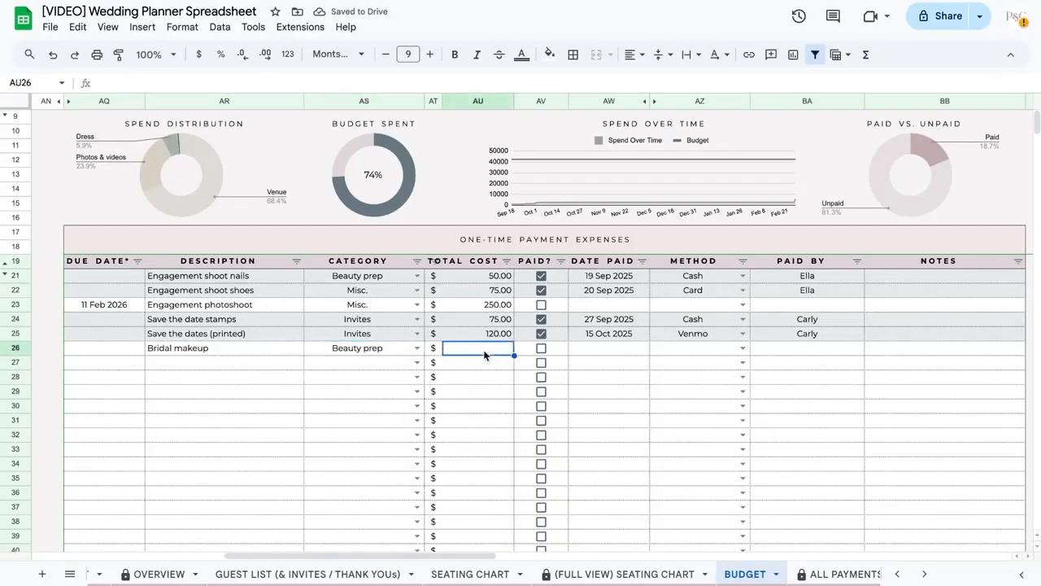
type("70")
key("Return")
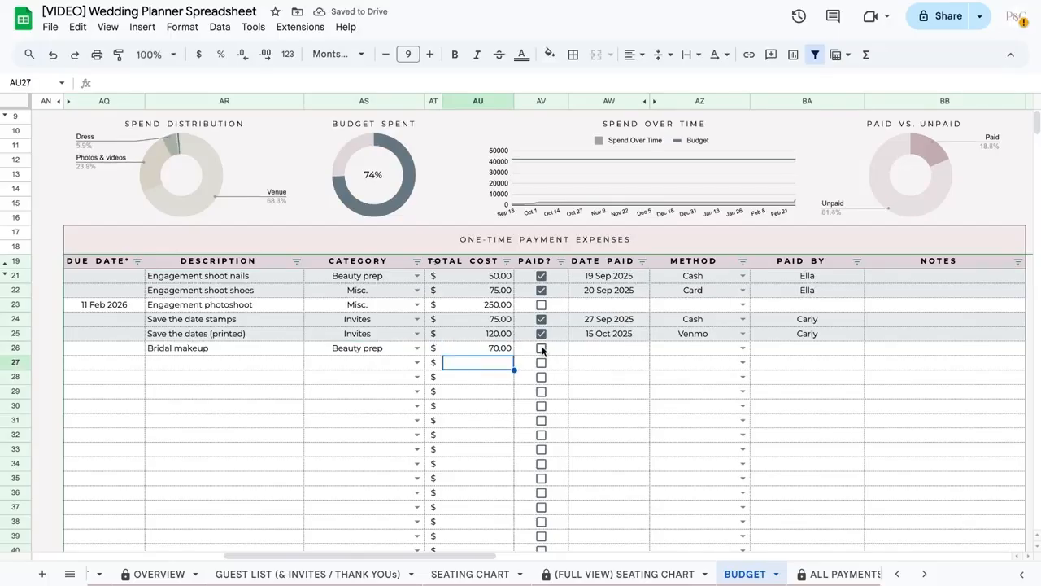
- Mark the Bridal makeup expense as paid on 18 Sep 2025 by Card, and fill in the payer's name
left_click(542, 348)
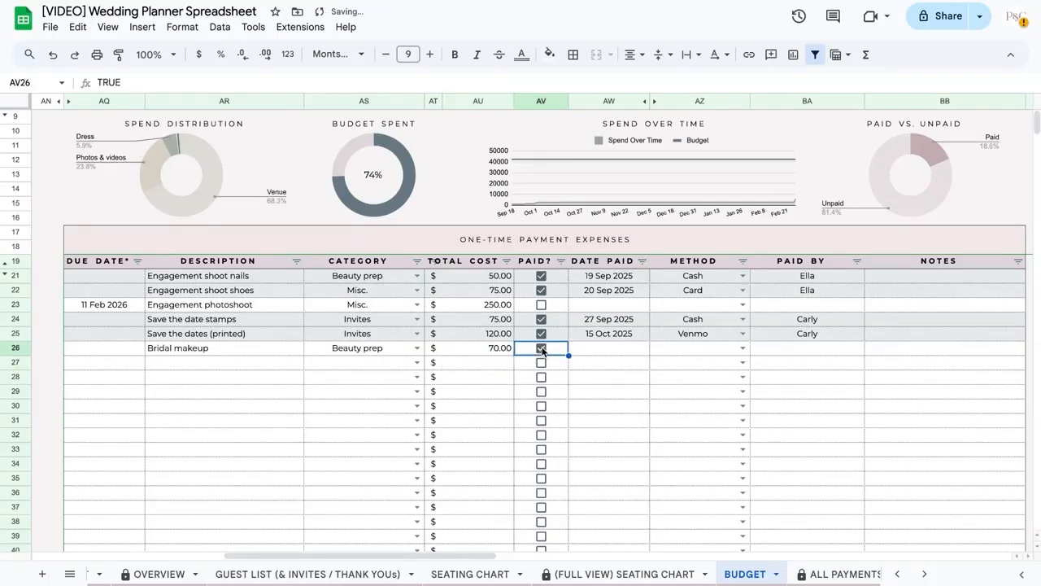
double_click(598, 347)
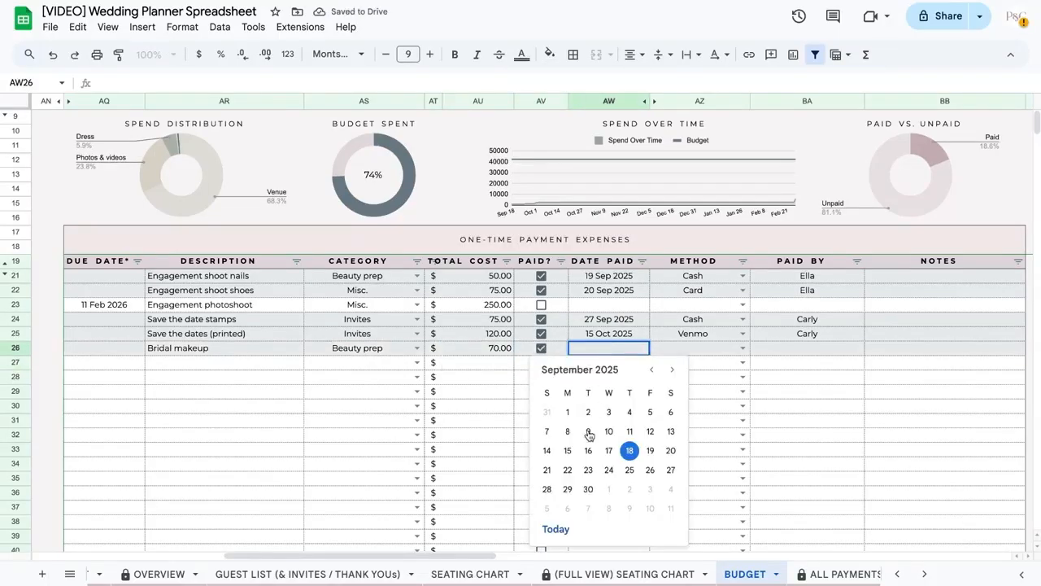
left_click(556, 529)
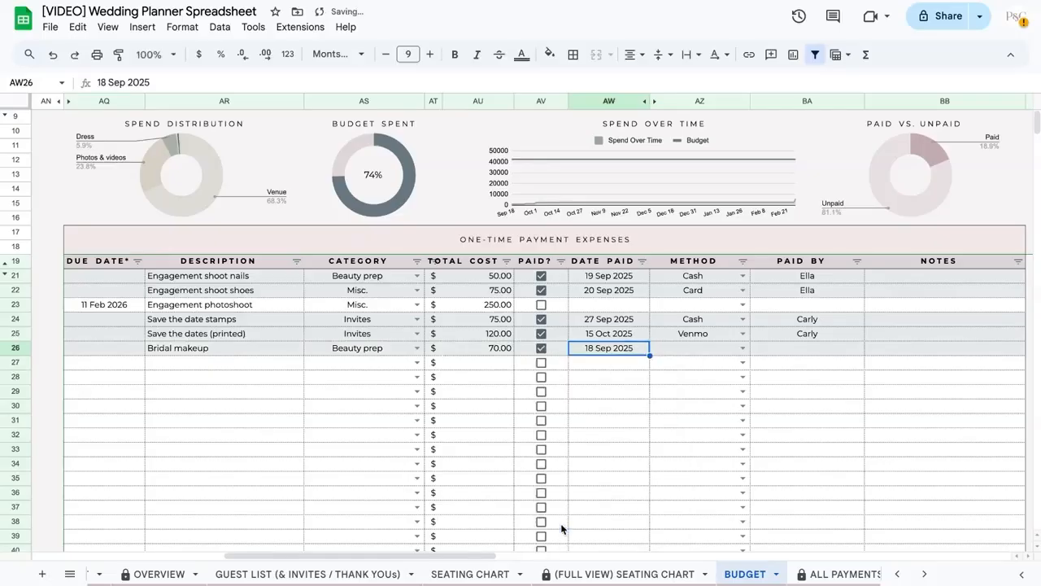
left_click(740, 347)
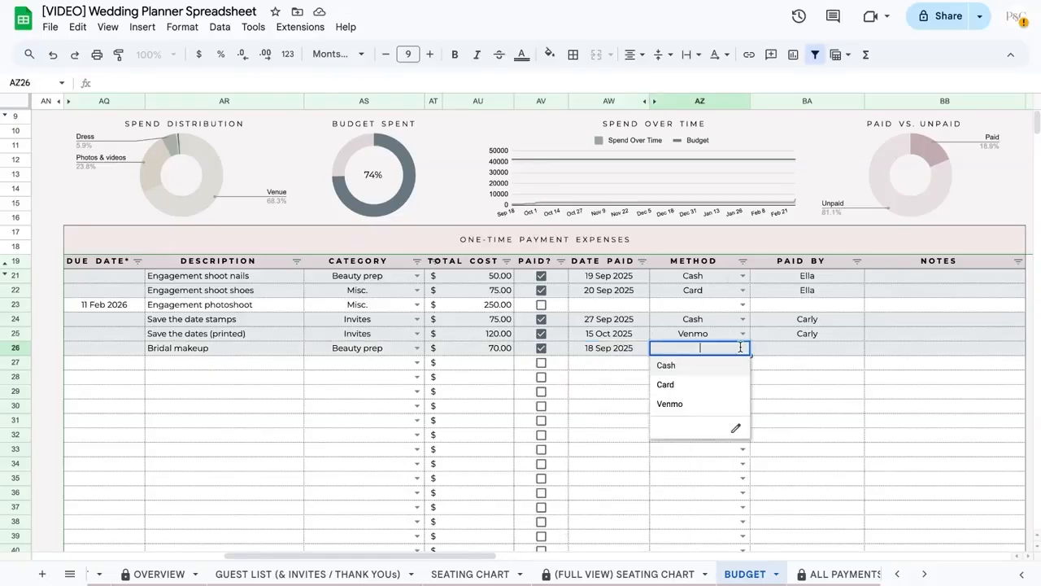
left_click(710, 384)
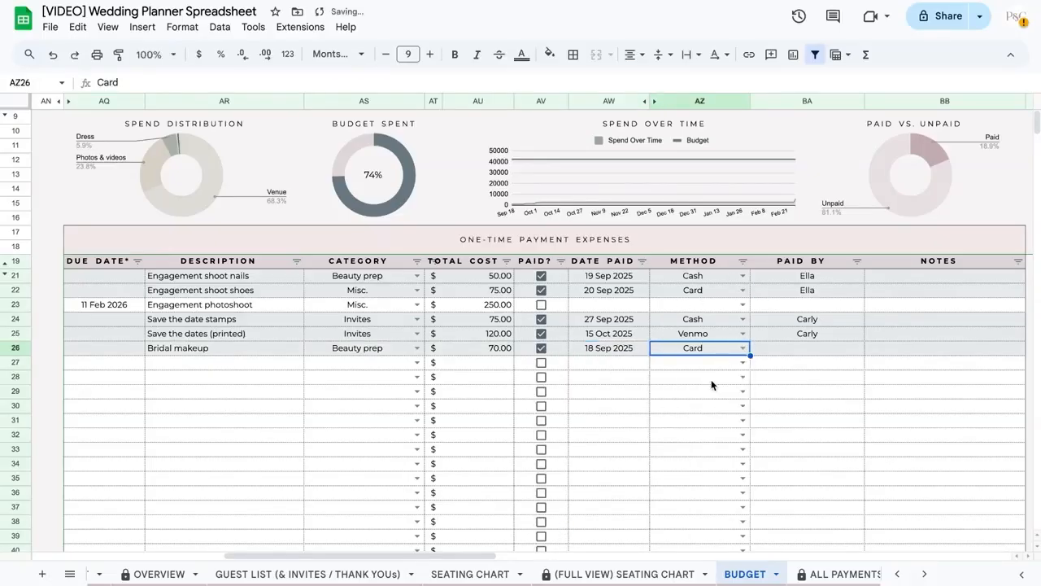
left_click(810, 354)
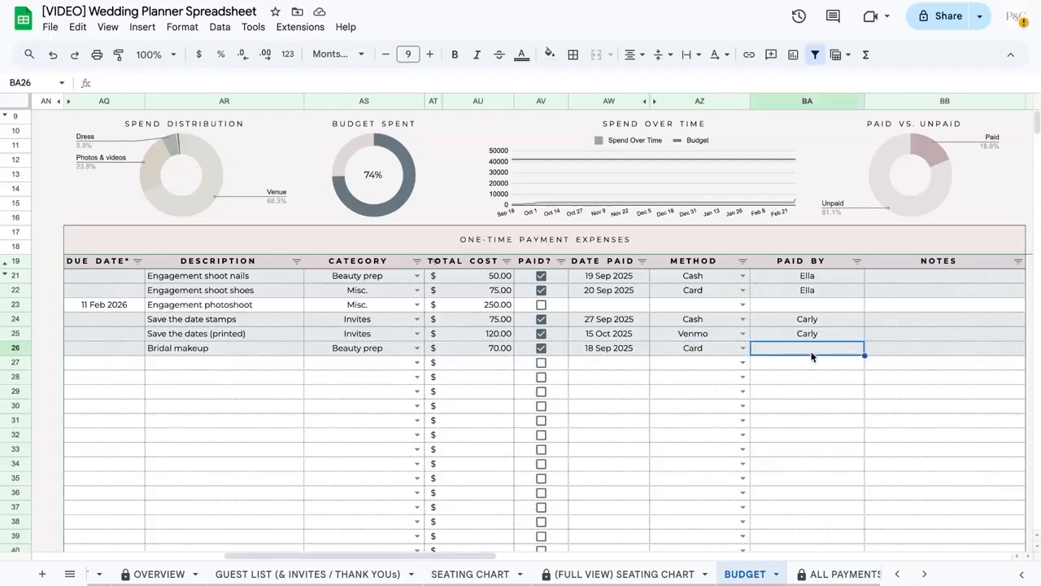
type("Ella")
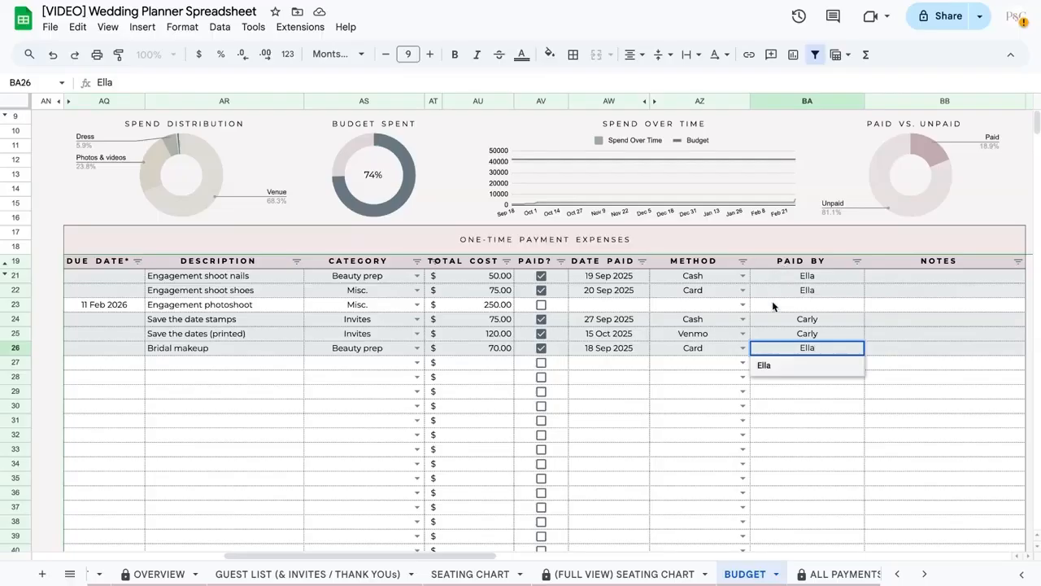
left_click(784, 375)
- Try entering a new payer's name in row 27, check the name suggestions in the row below, and undo the entry
left_click(780, 369)
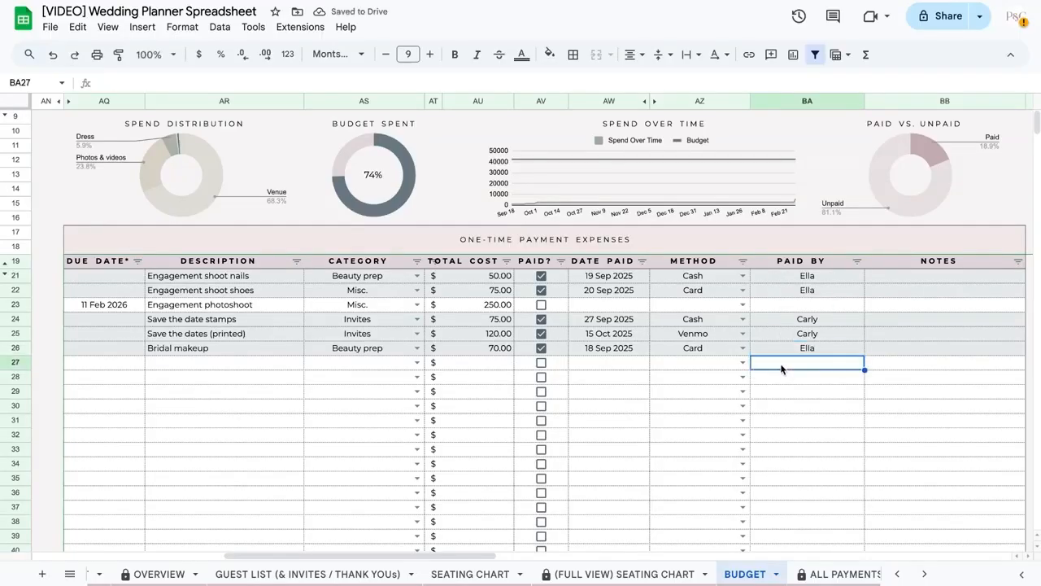
type("Roger")
key("Return")
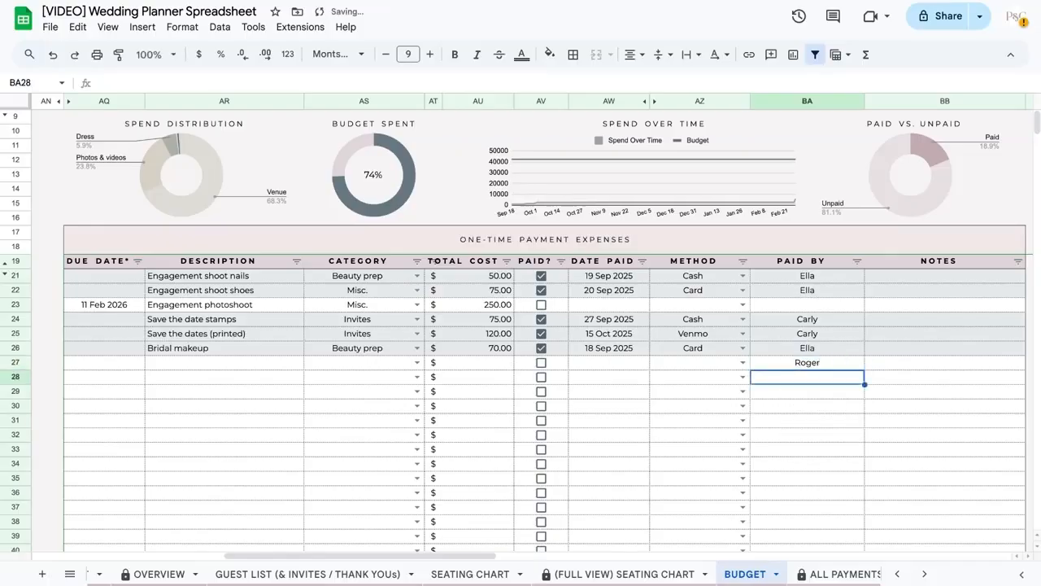
type("R")
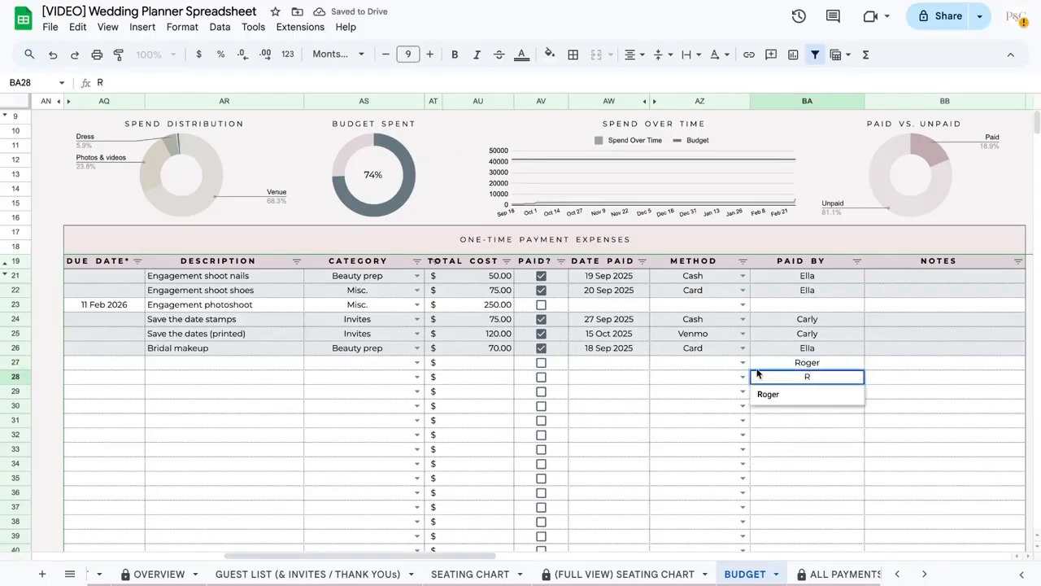
key("BackSpace")
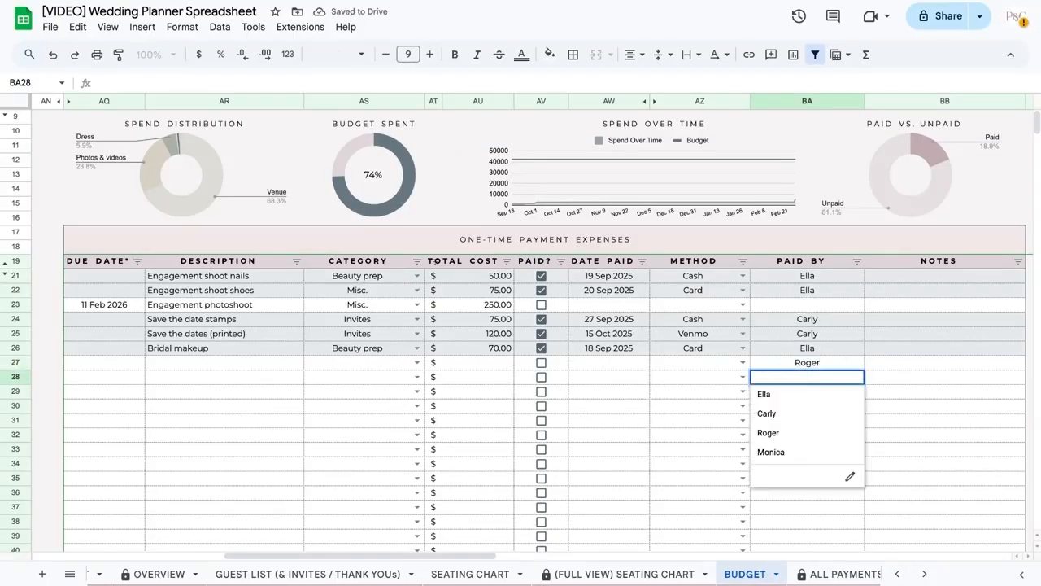
key("Return")
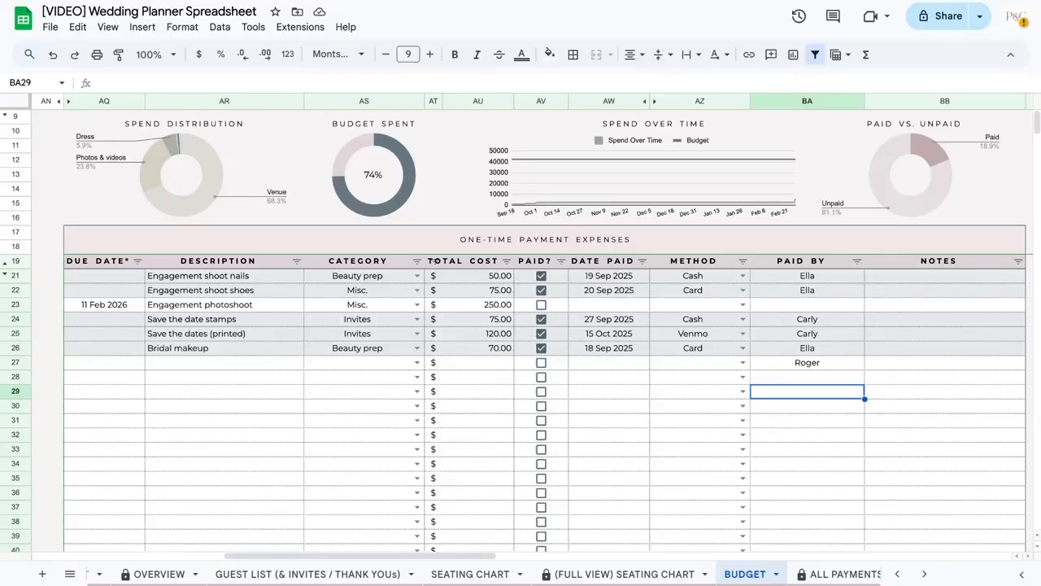
key("ctrl+z")
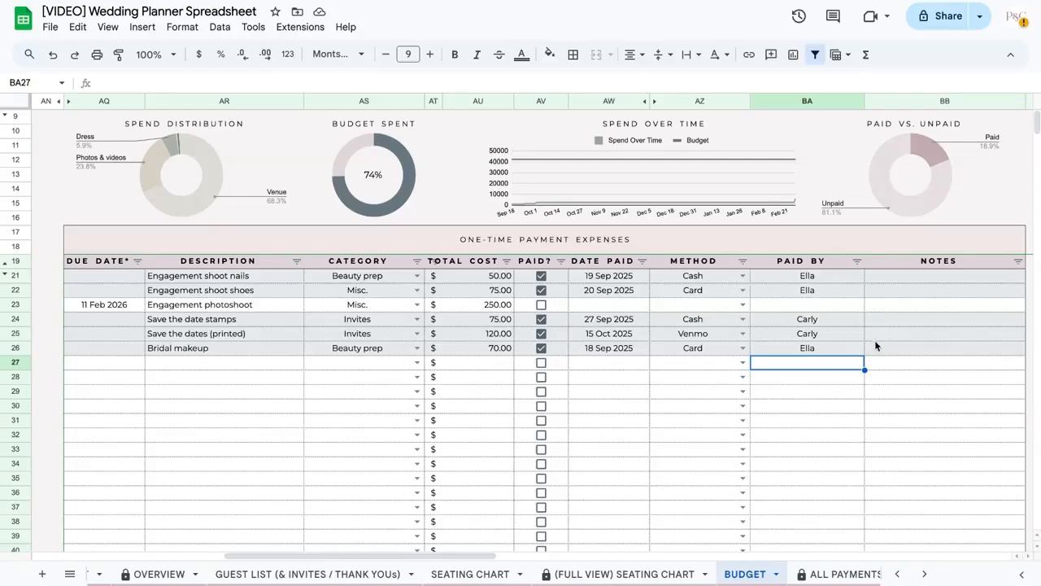
- Examine the spend by person chart and the category rows of the wedding budget table
scroll(864, 342, "right", 10)
scroll(863, 340, "right", 1)
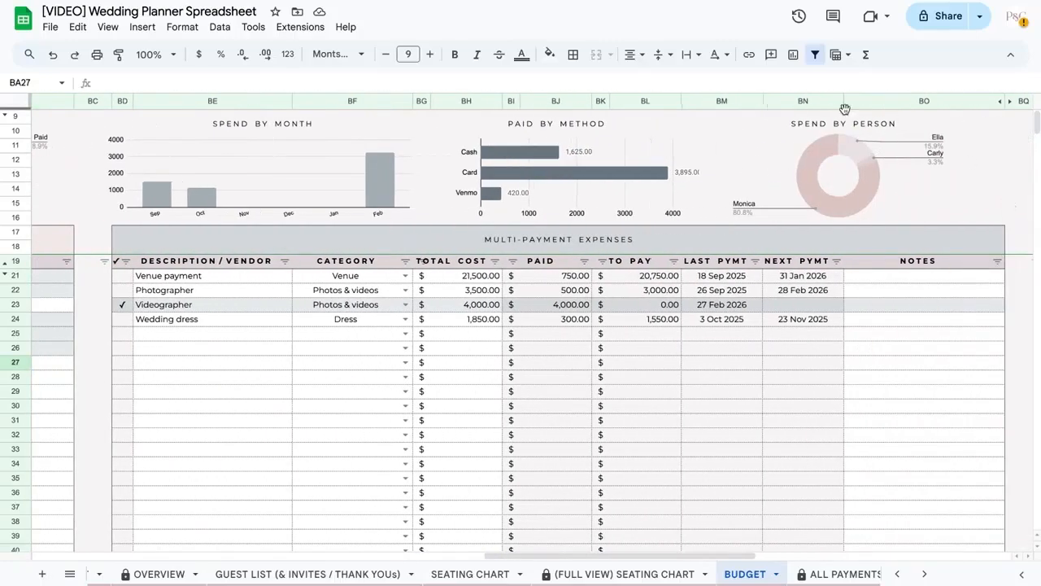
scroll(892, 166, "left", 11)
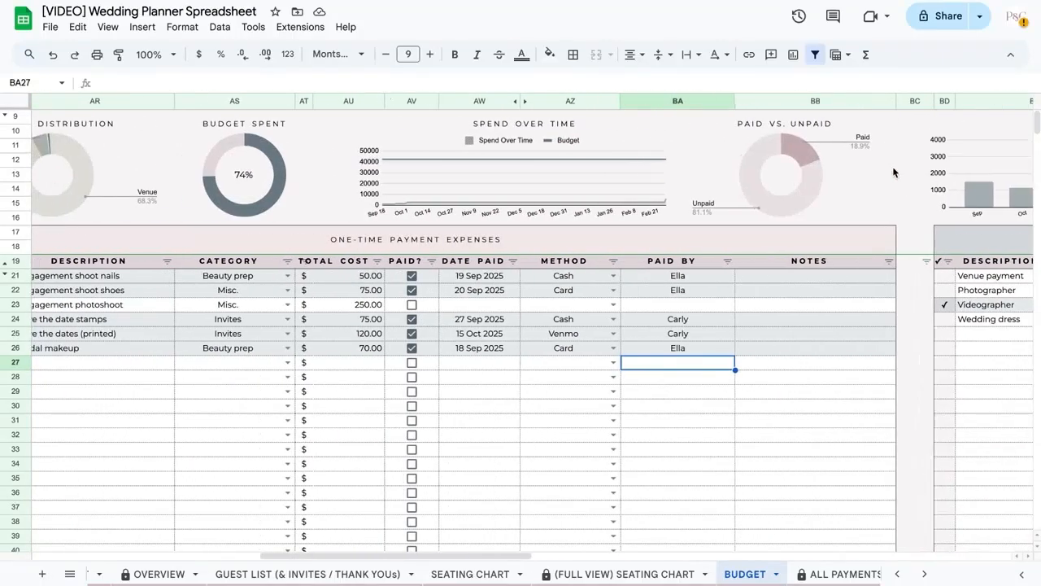
left_click(118, 380)
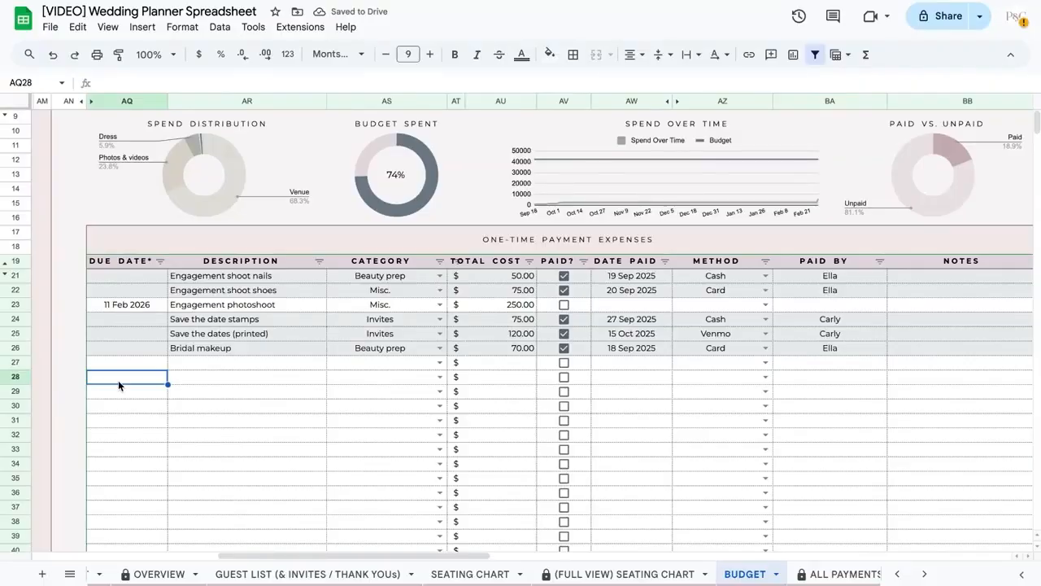
scroll(117, 380, "left", 13)
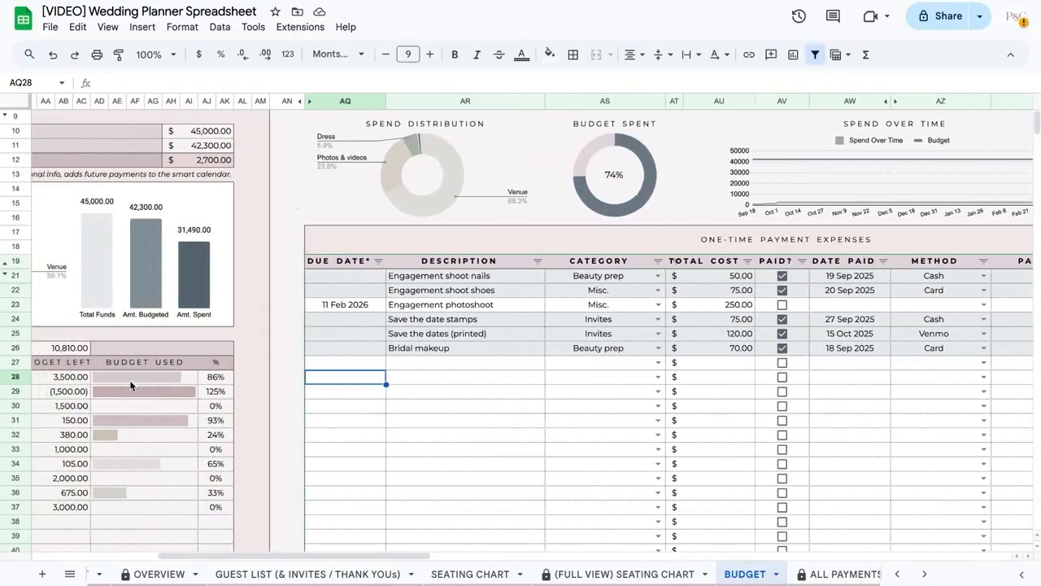
scroll(130, 384, "left", 3)
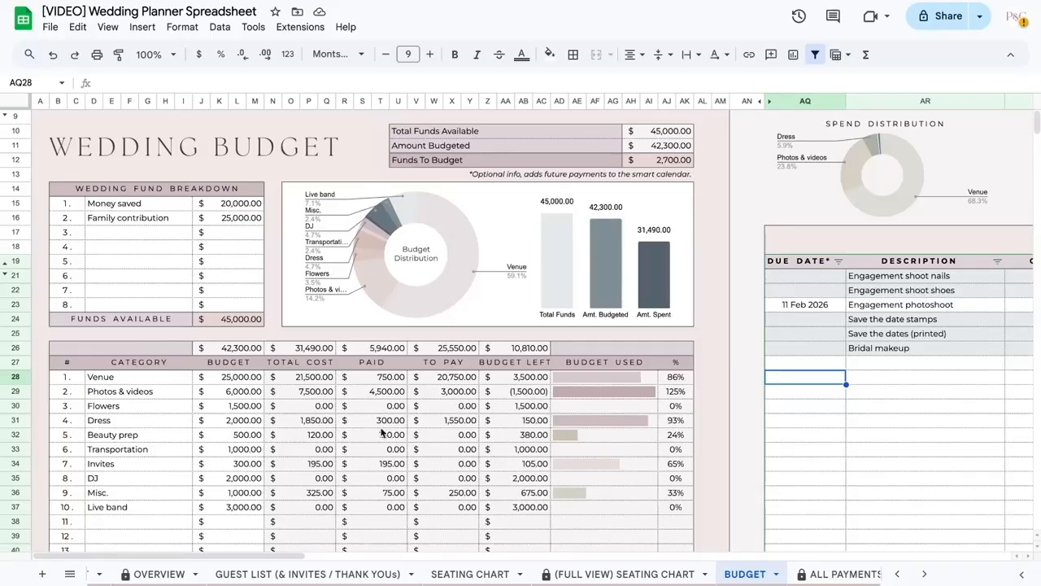
scroll(486, 450, "right", 9)
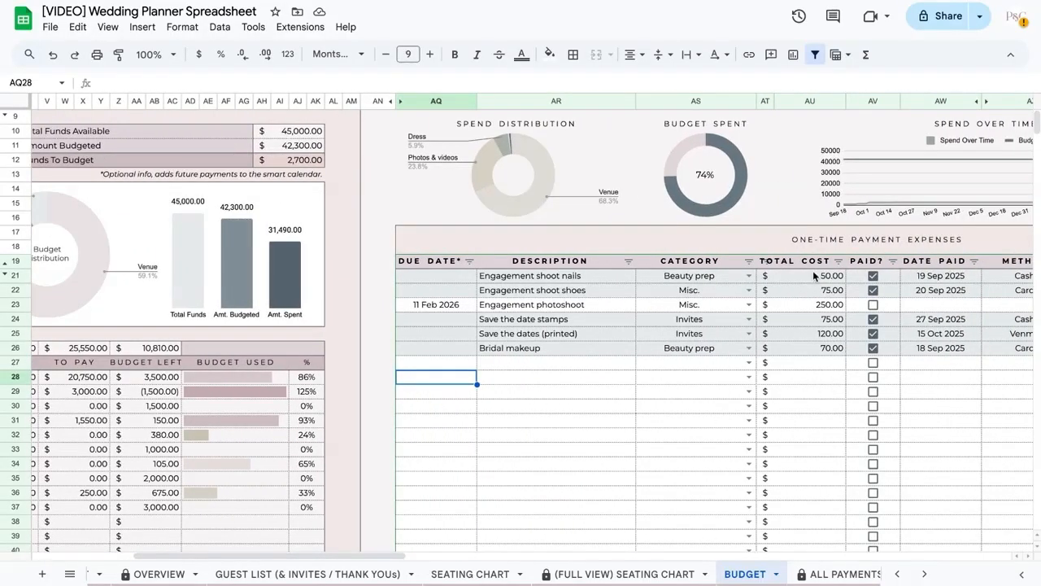
- Compare the category and total cost of the Engagement shoot nails and Bridal makeup expenses, and view the charts above the table
left_click_drag(736, 283, 801, 278)
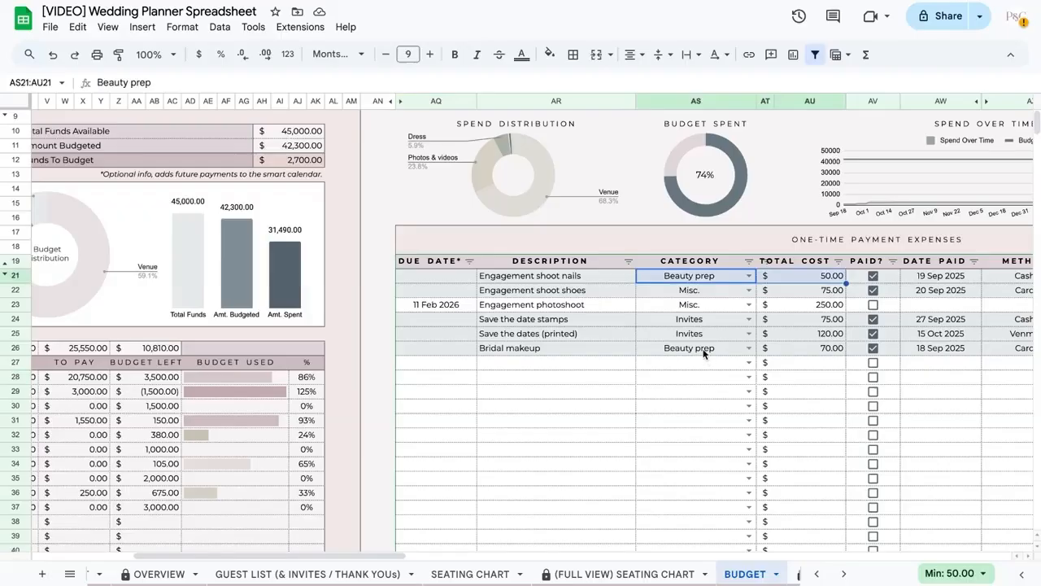
left_click_drag(708, 351, 811, 353)
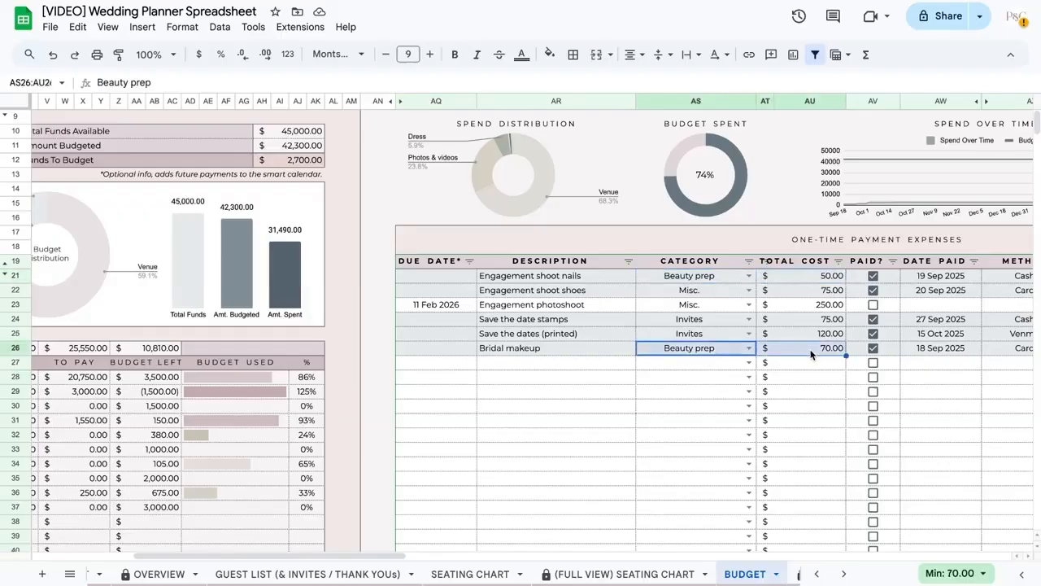
scroll(809, 355, "right", 2)
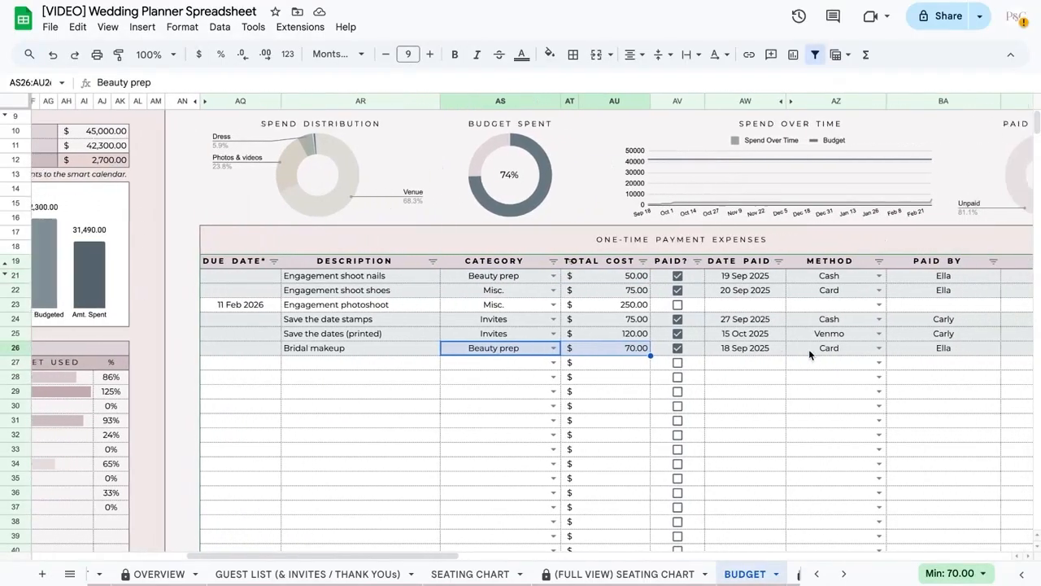
left_click(753, 406)
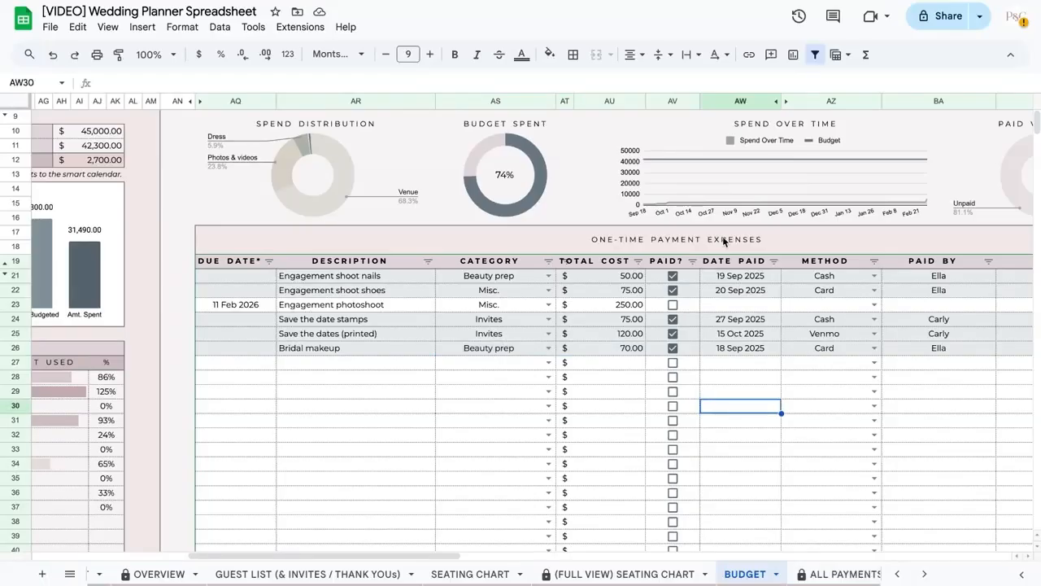
scroll(722, 240, "right", 1)
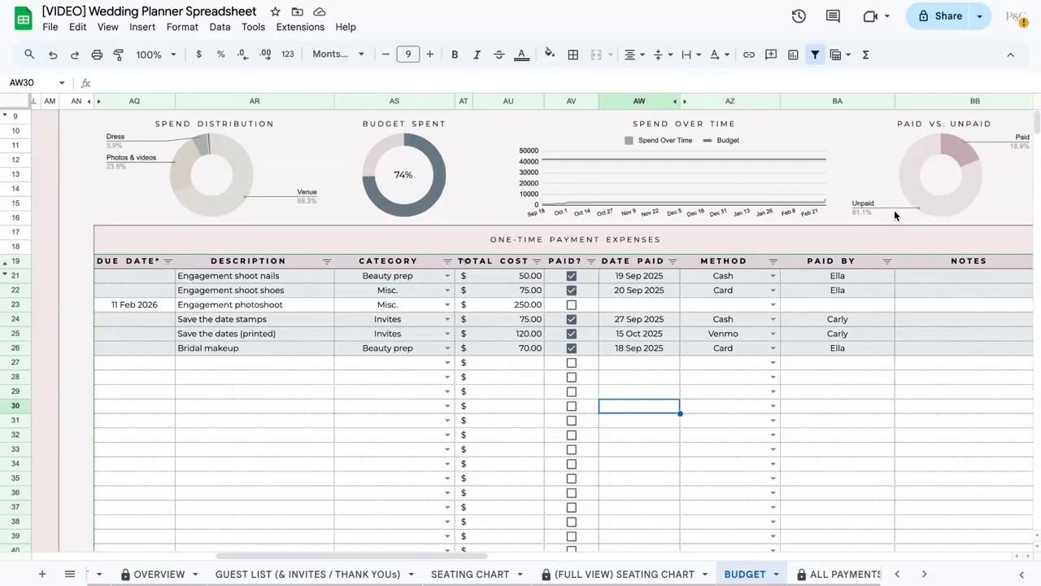
- Try a total cost of 700 for the Bridal makeup expense and undo the change
left_click(513, 350)
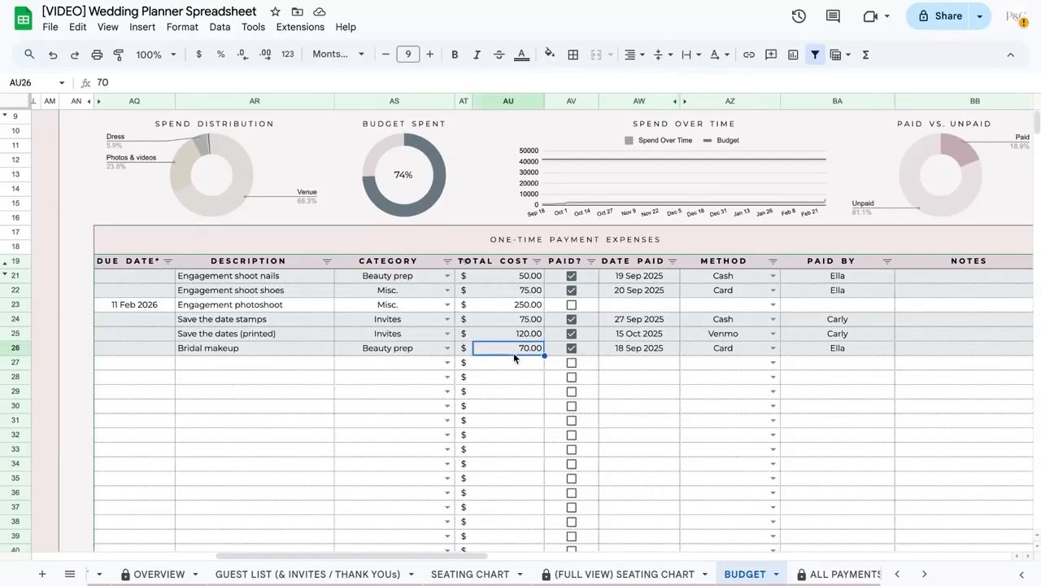
type("700")
key("Return")
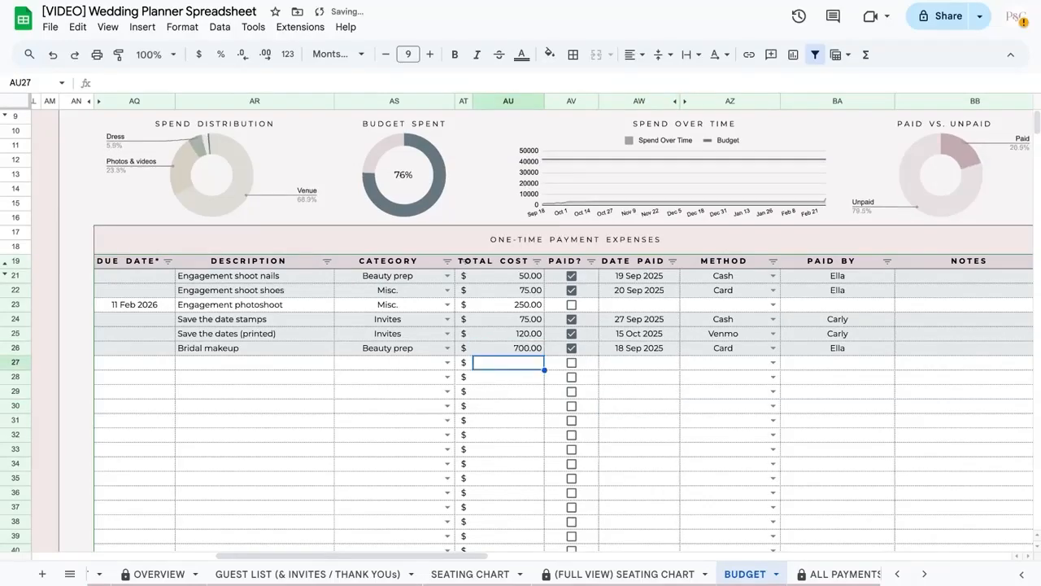
key("ctrl+z")
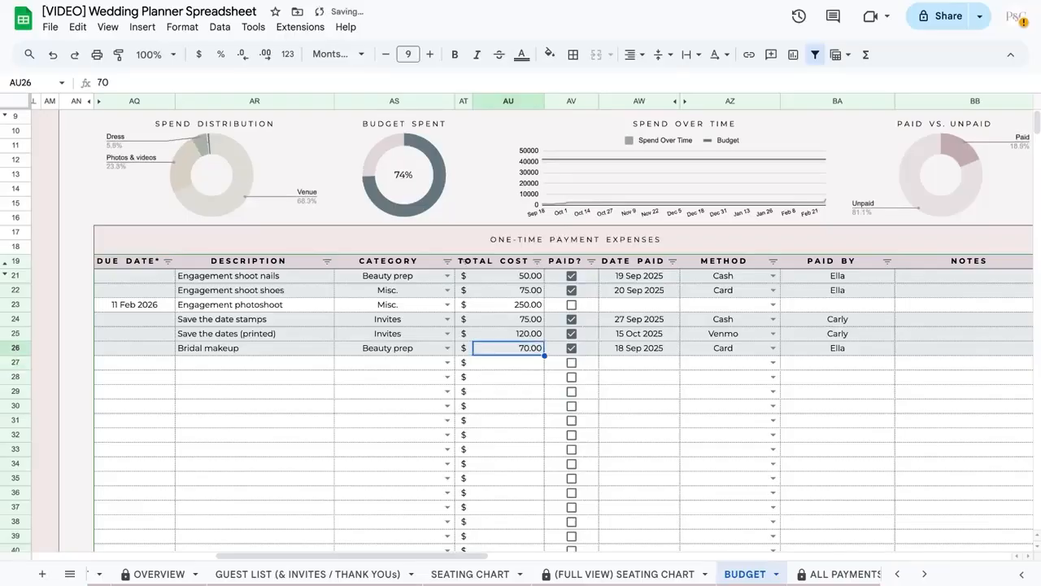
- Add a Live band expense with category Live band and a total cost of 2800 to the multi-payment expenses table
scroll(667, 360, "right", 10)
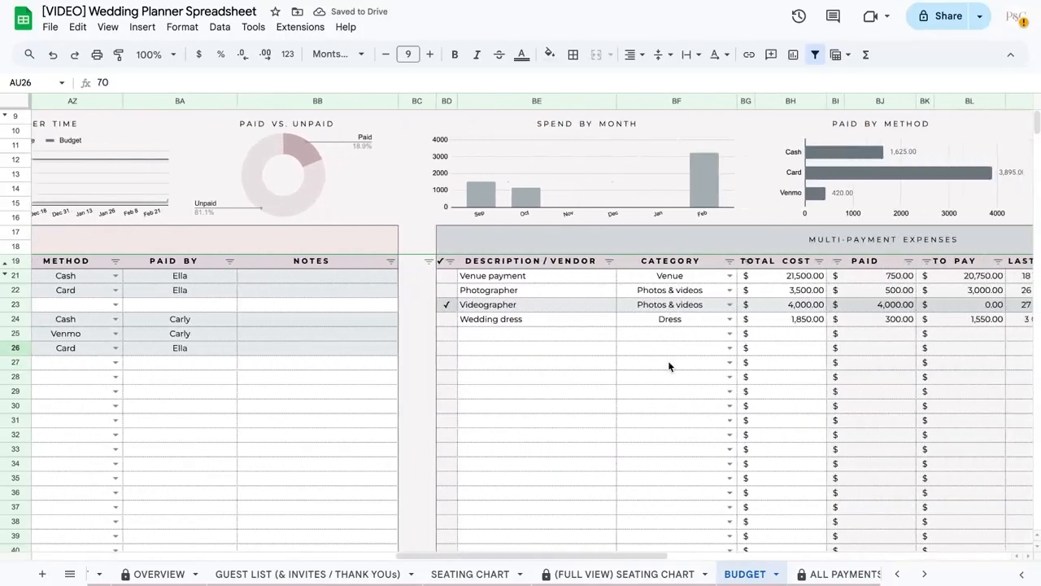
scroll(668, 366, "right", 5)
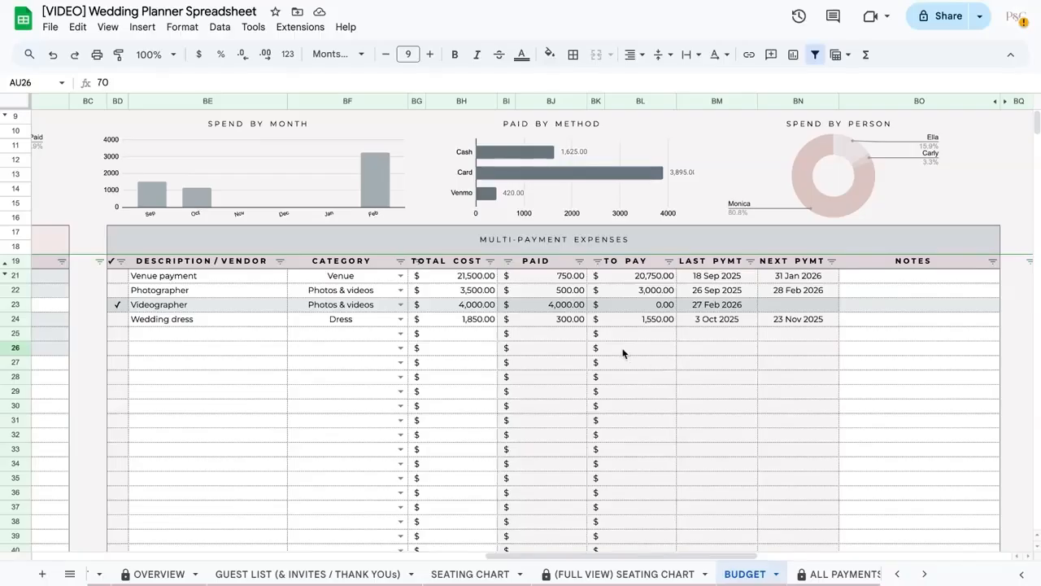
left_click(240, 334)
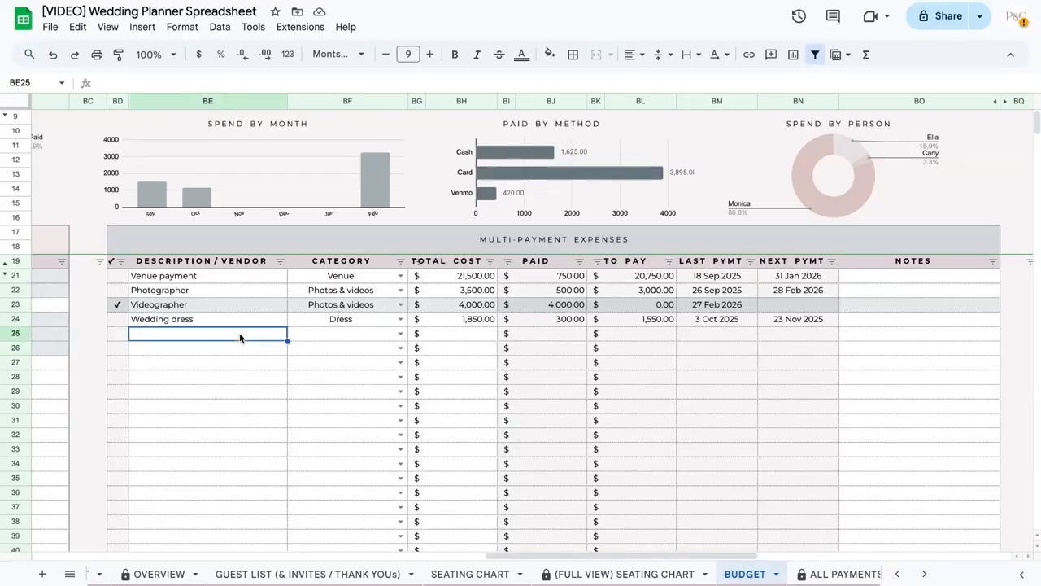
type("Live band")
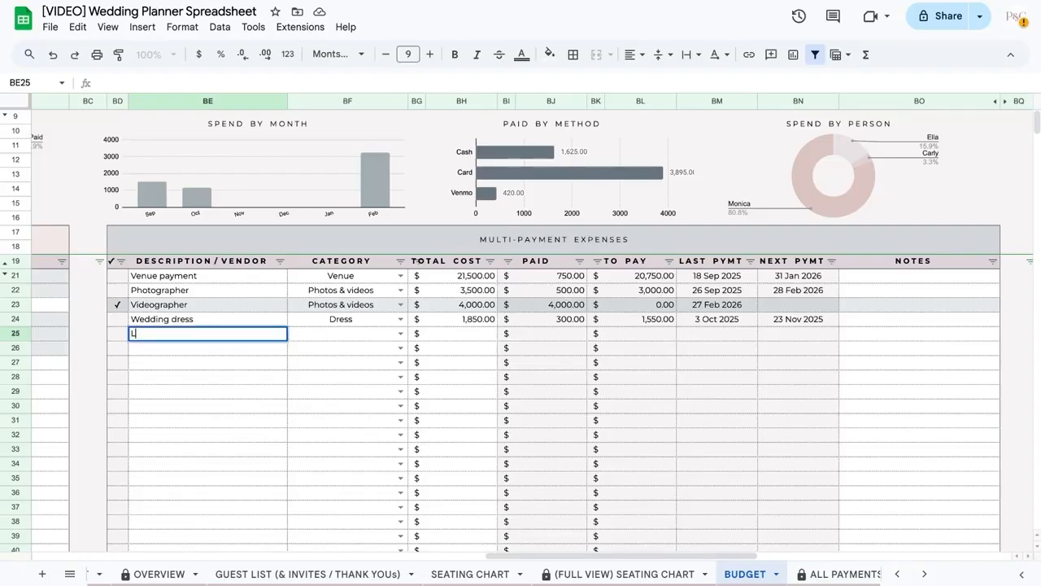
key("Return")
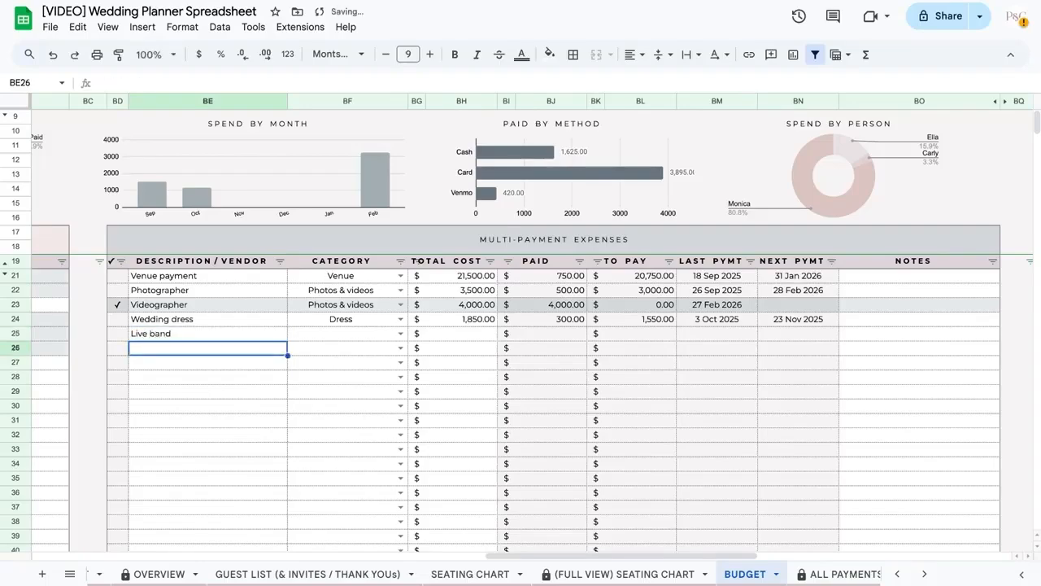
left_click(399, 333)
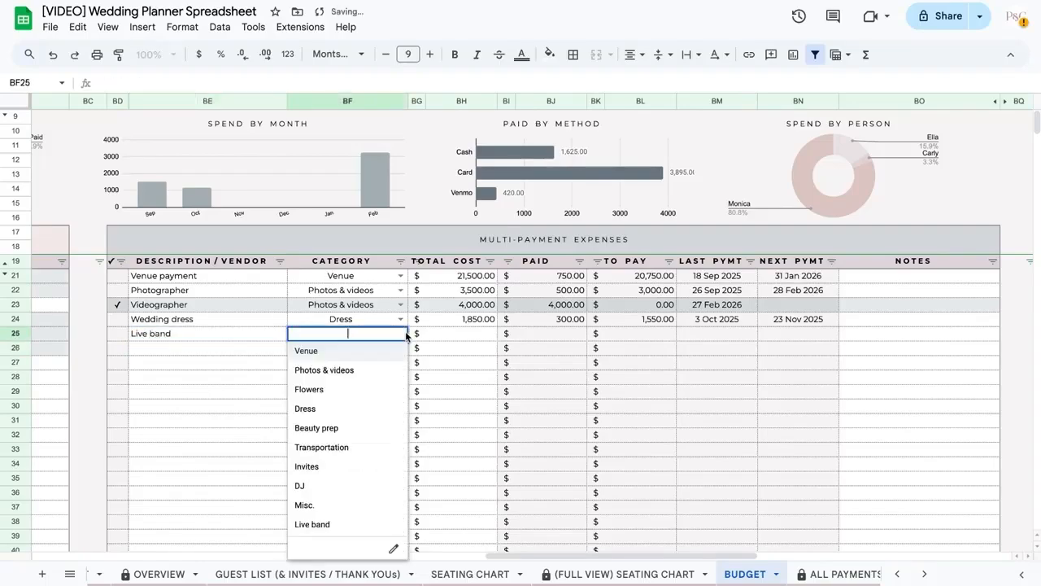
left_click(343, 525)
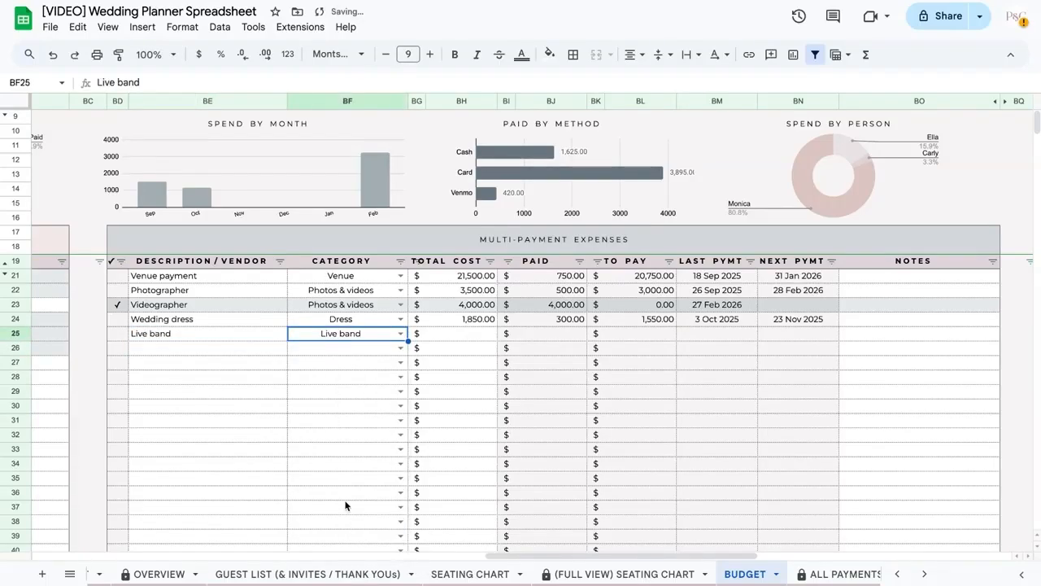
left_click(457, 333)
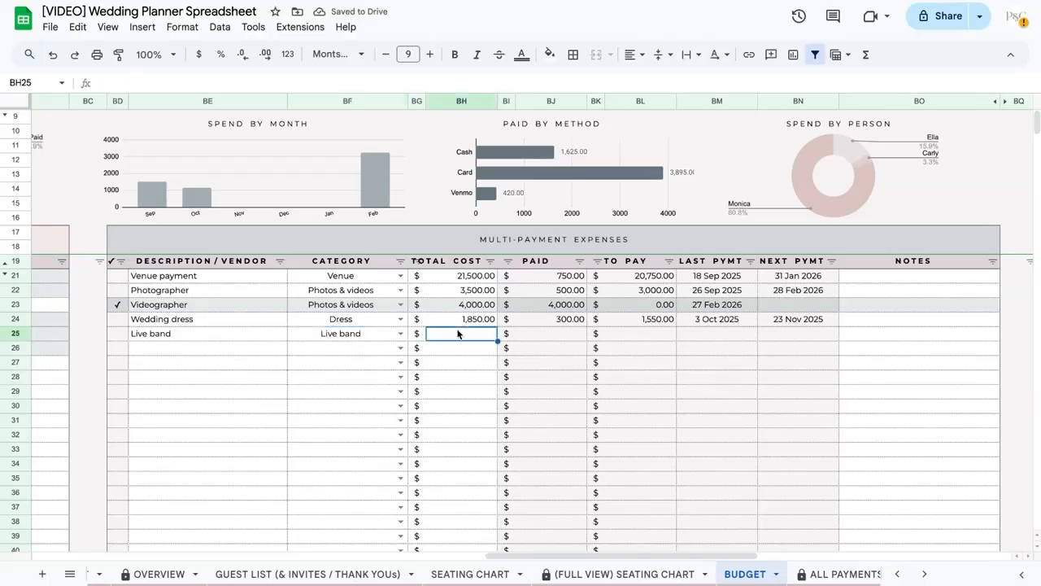
type("2800")
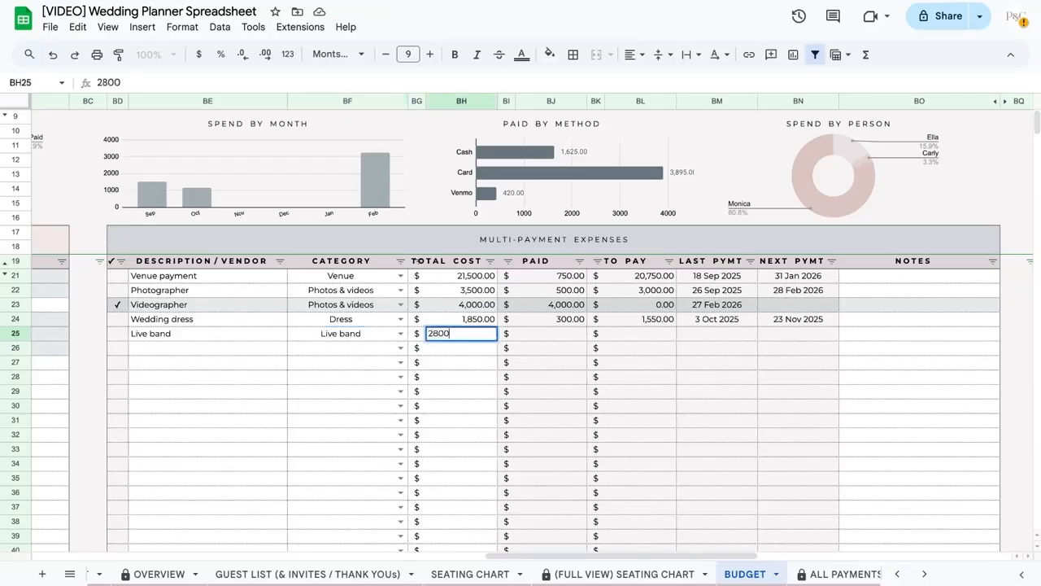
key("Return")
- Record a Live band payment of 1000 in the first empty row of the payments table
scroll(650, 355, "right", 10)
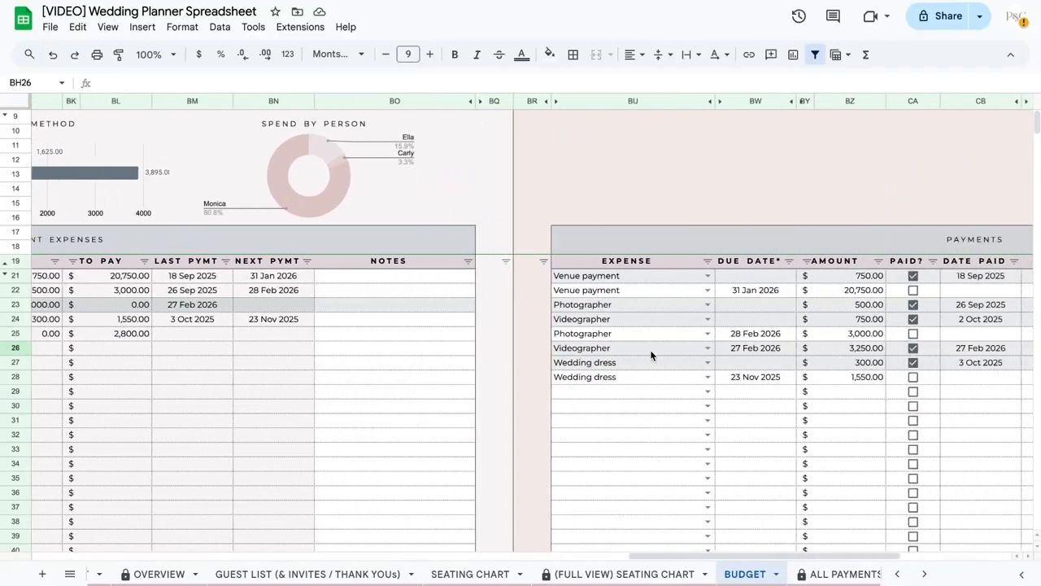
scroll(651, 355, "right", 6)
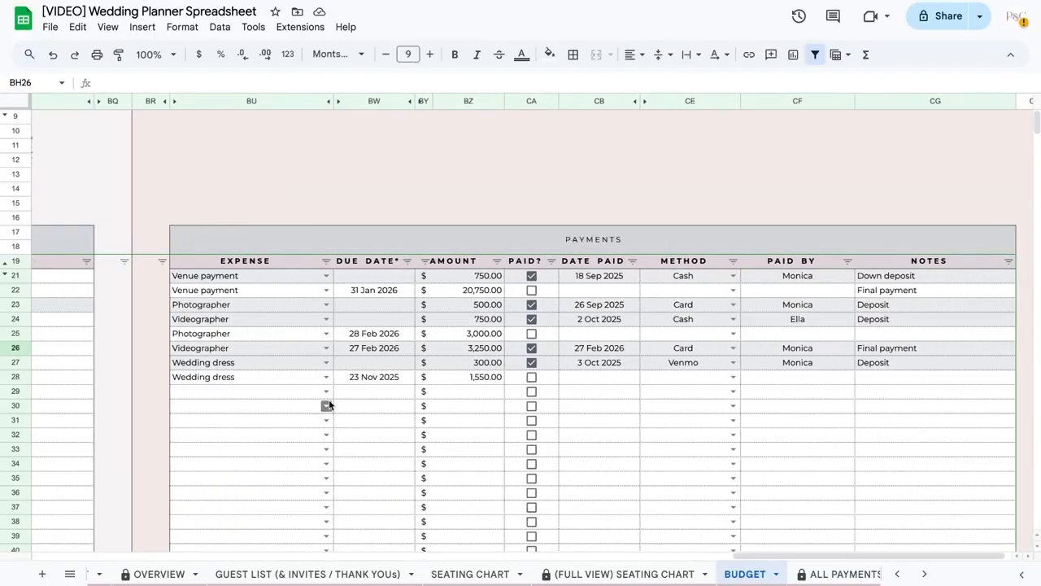
left_click(326, 392)
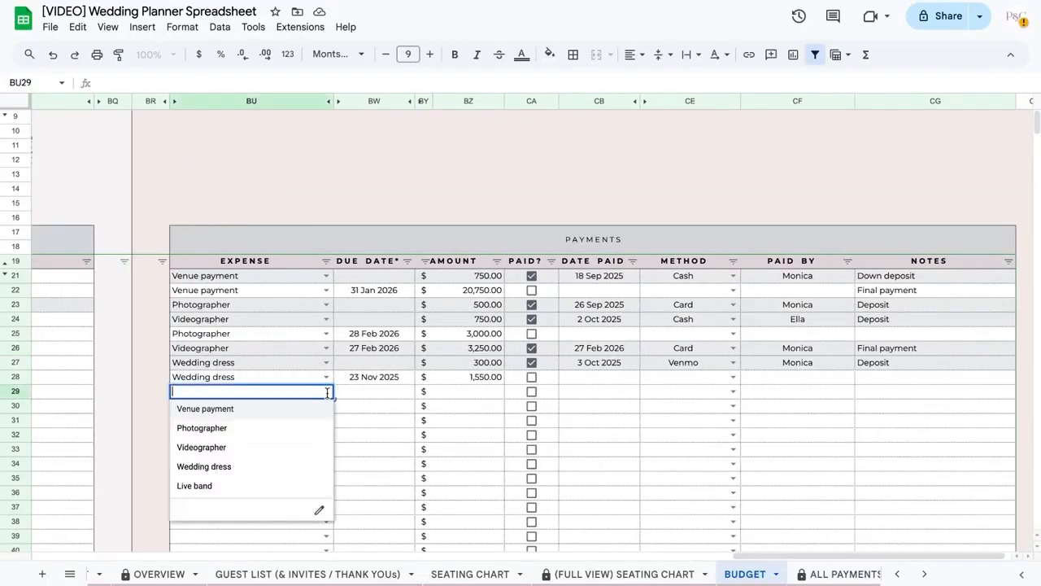
left_click(249, 486)
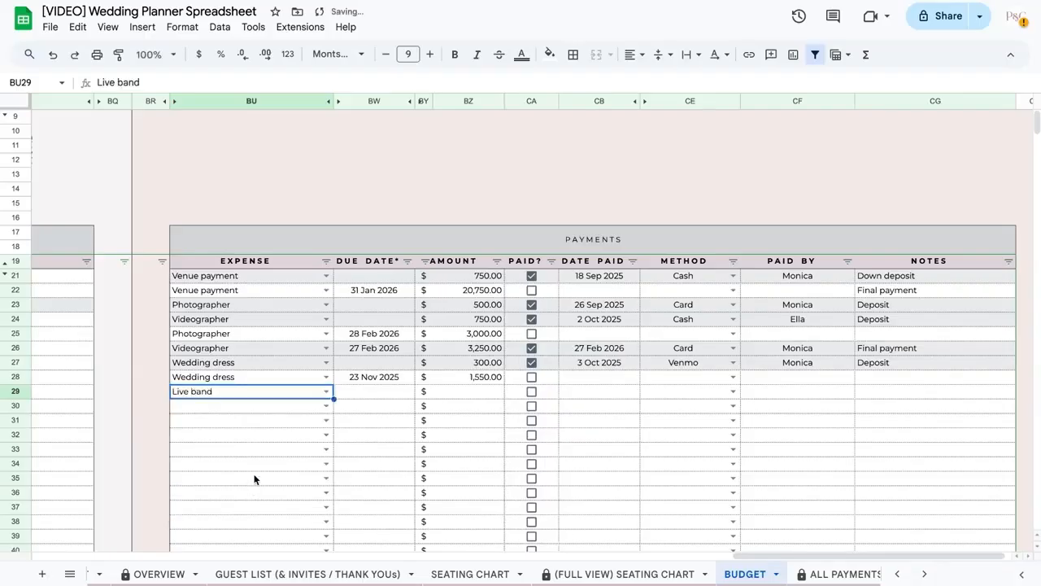
left_click(483, 392)
type("1000")
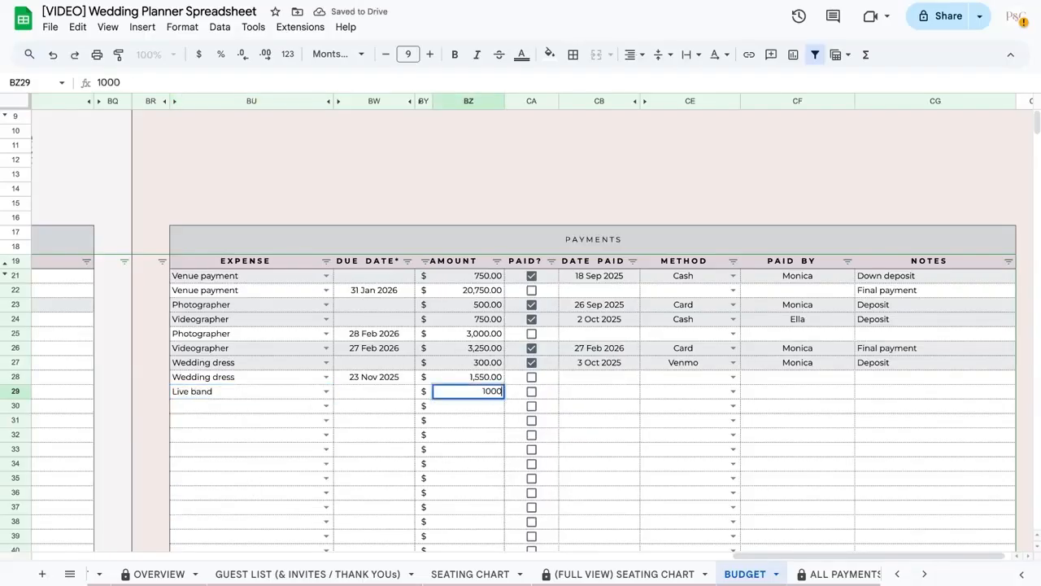
key("Return")
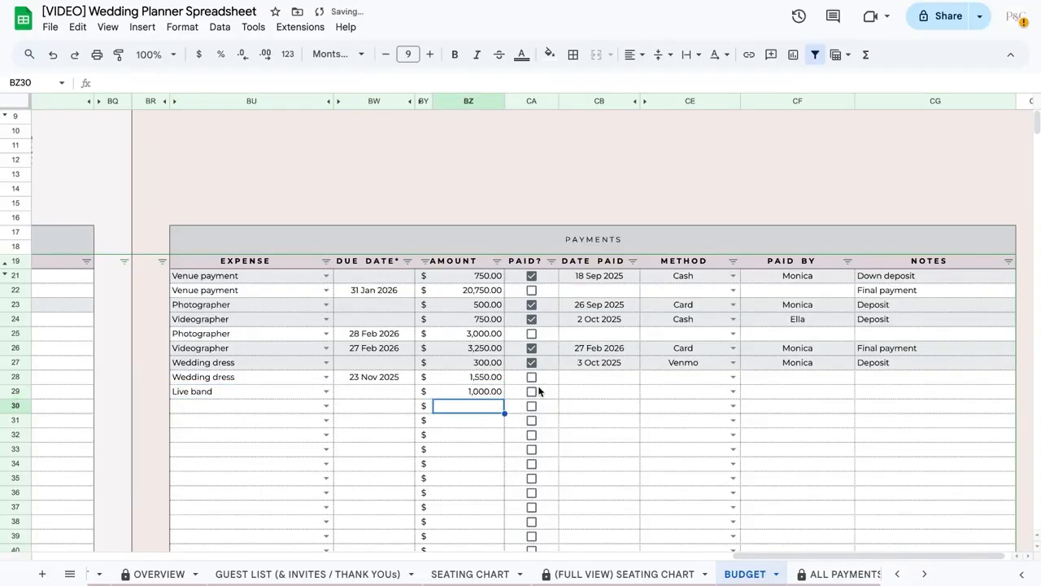
- Mark the 1,000 Live band payment as paid, dated 18 Sep 2025, with Cash as the method
left_click(532, 392)
double_click(603, 393)
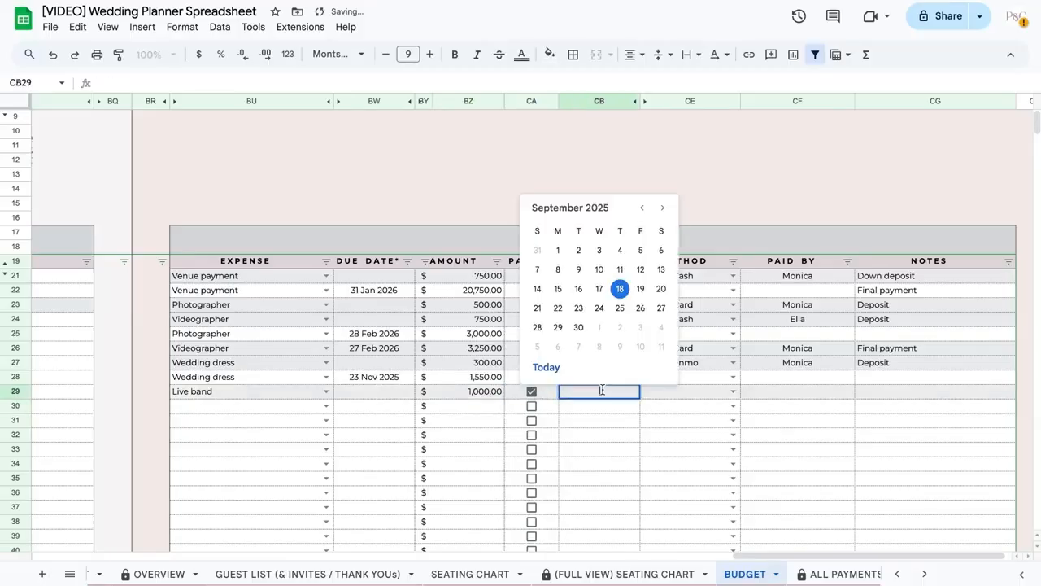
left_click(545, 368)
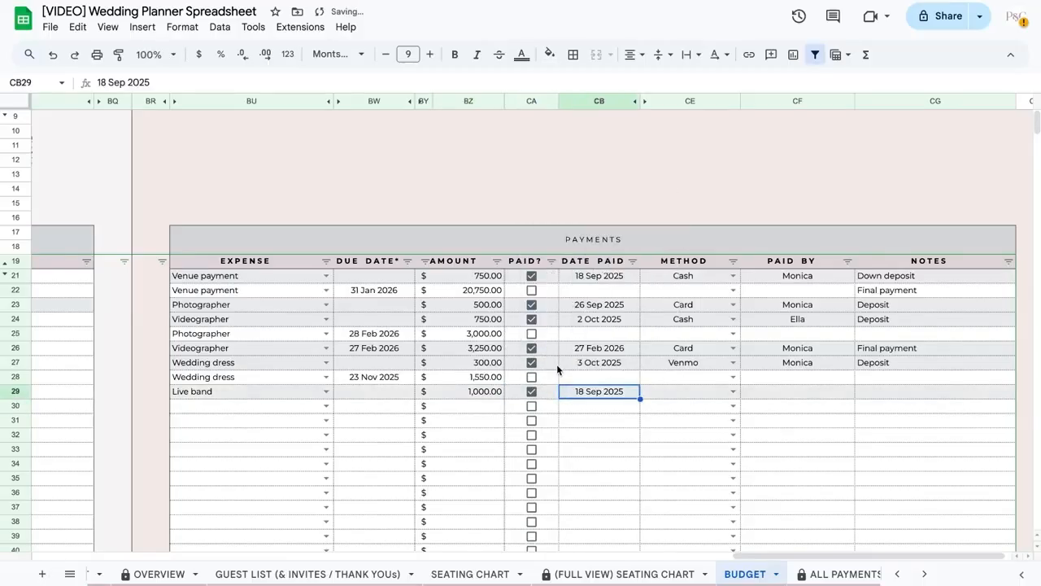
left_click(733, 391)
left_click(700, 408)
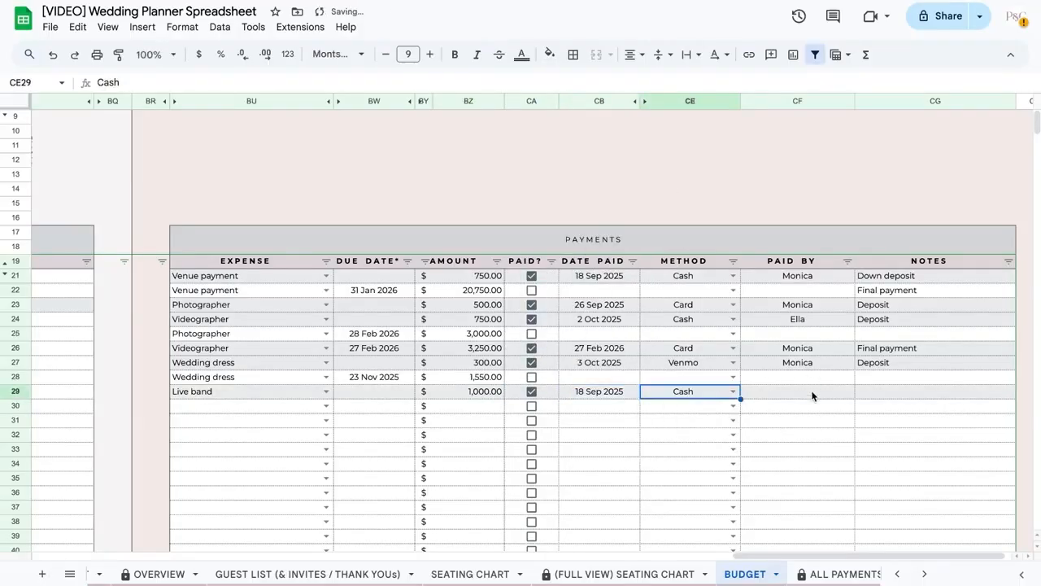
- Fill in the payer's name for the paid Live band payment and add the note "Down deposit"
left_click(812, 392)
type("Moni")
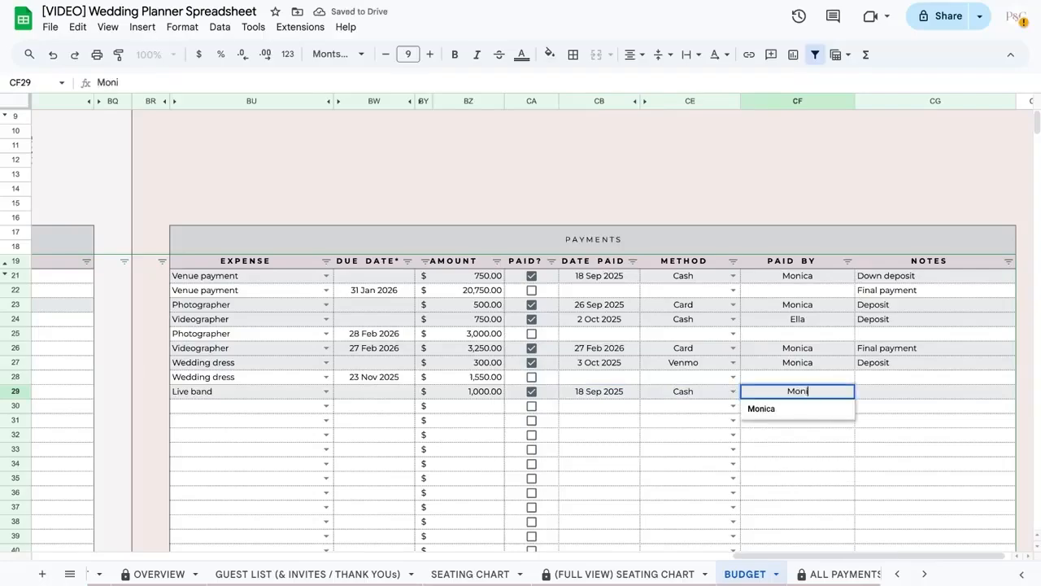
left_click(818, 413)
left_click(876, 400)
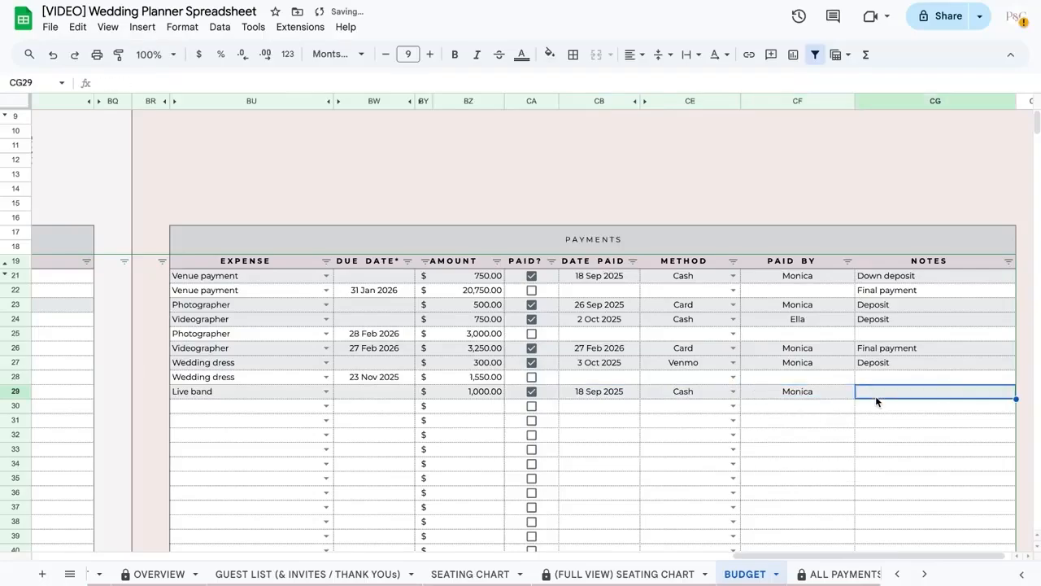
type("Down d")
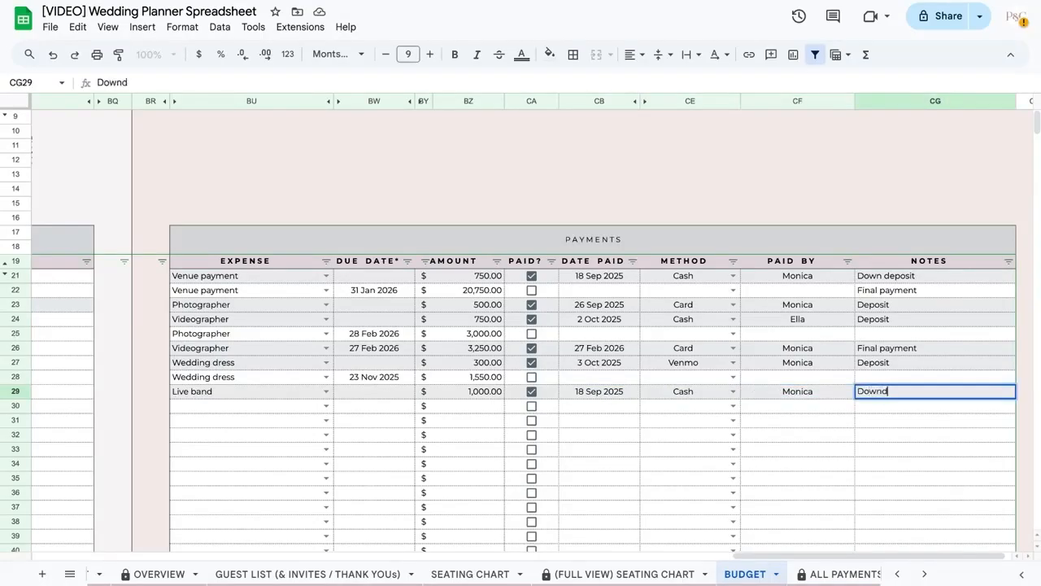
type("eposit")
key("Return")
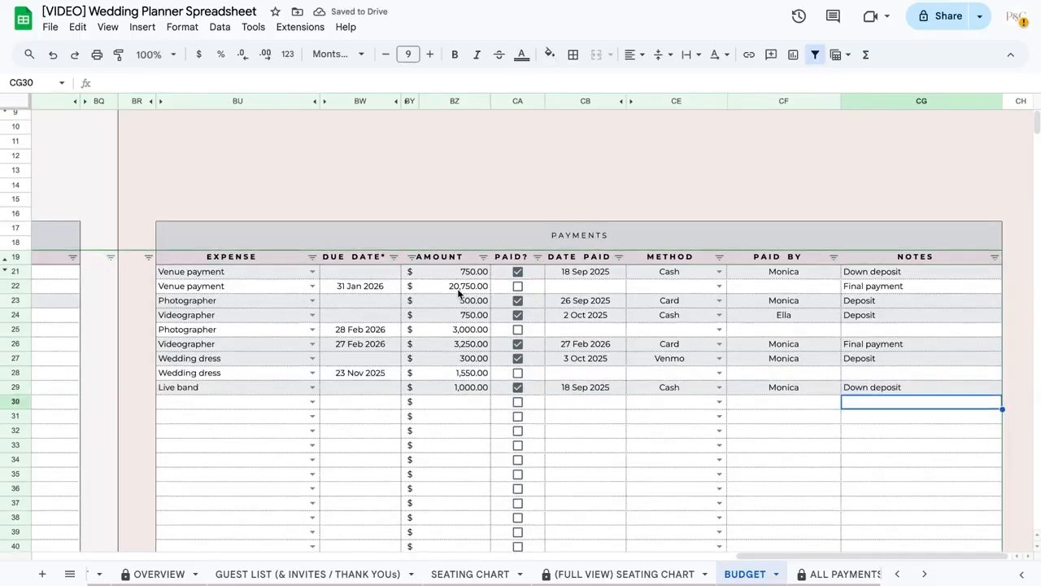
- Check the Live band row in the multi-payment expenses, then start a second Live band payment due 18 Dec 2025
scroll(588, 390, "left", 10)
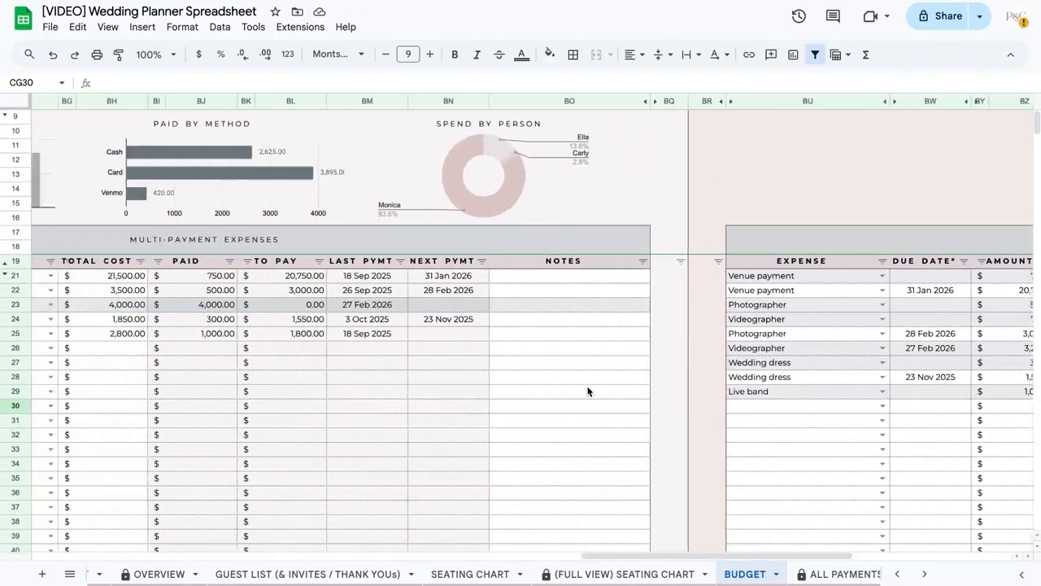
scroll(588, 390, "left", 4)
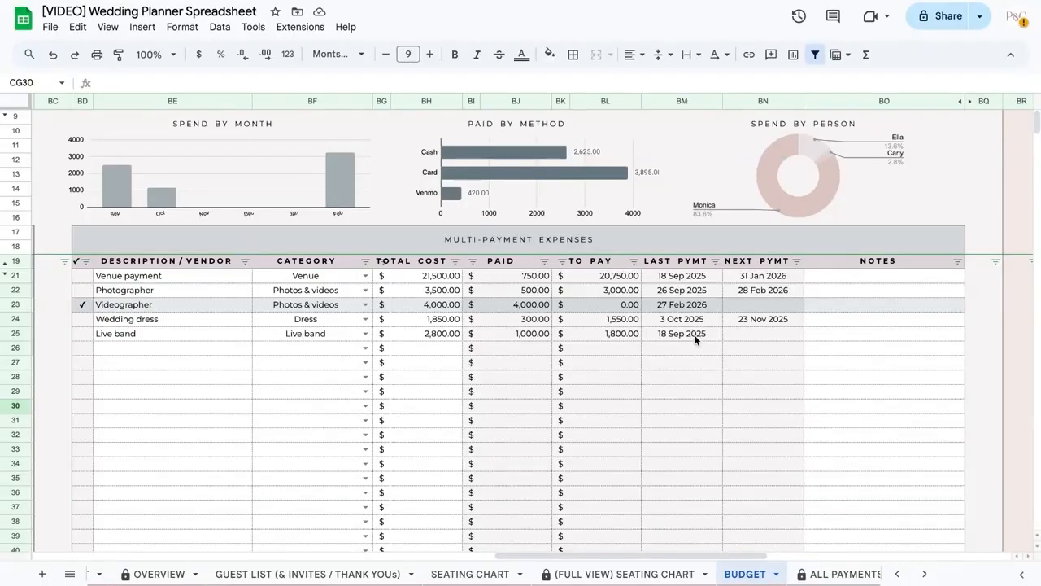
scroll(695, 340, "right", 10)
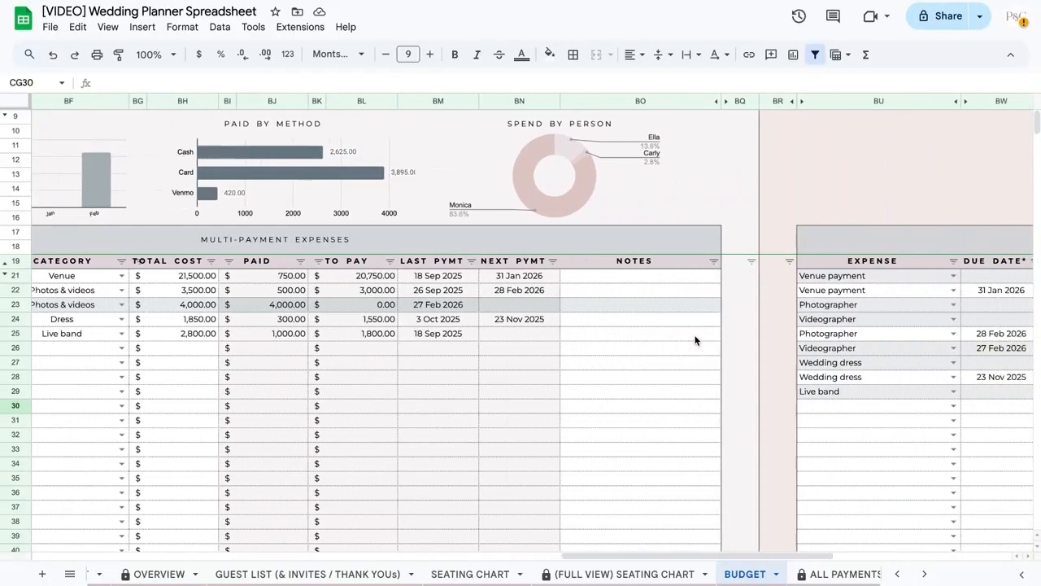
scroll(695, 340, "right", 5)
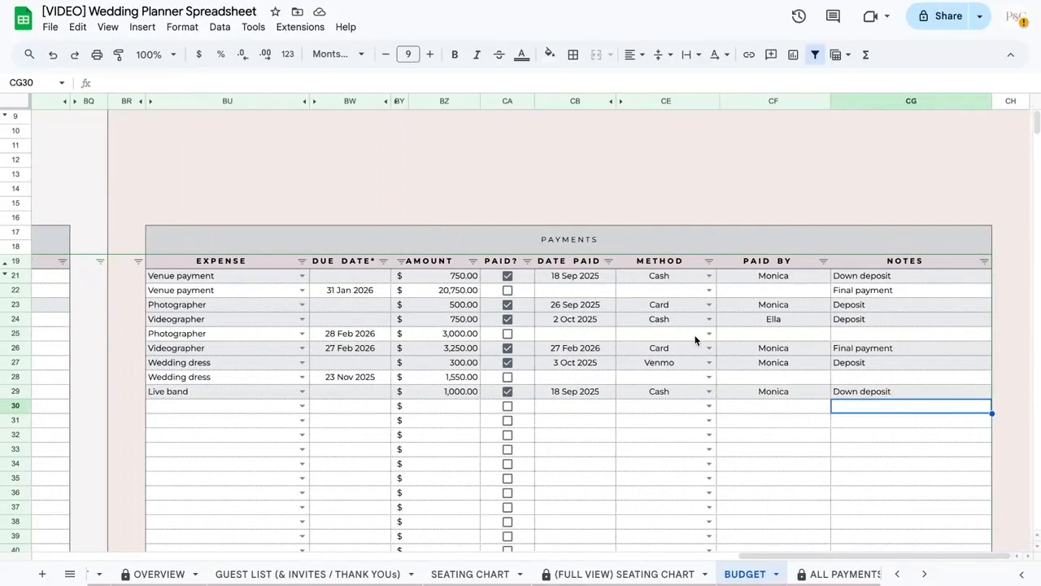
left_click(302, 405)
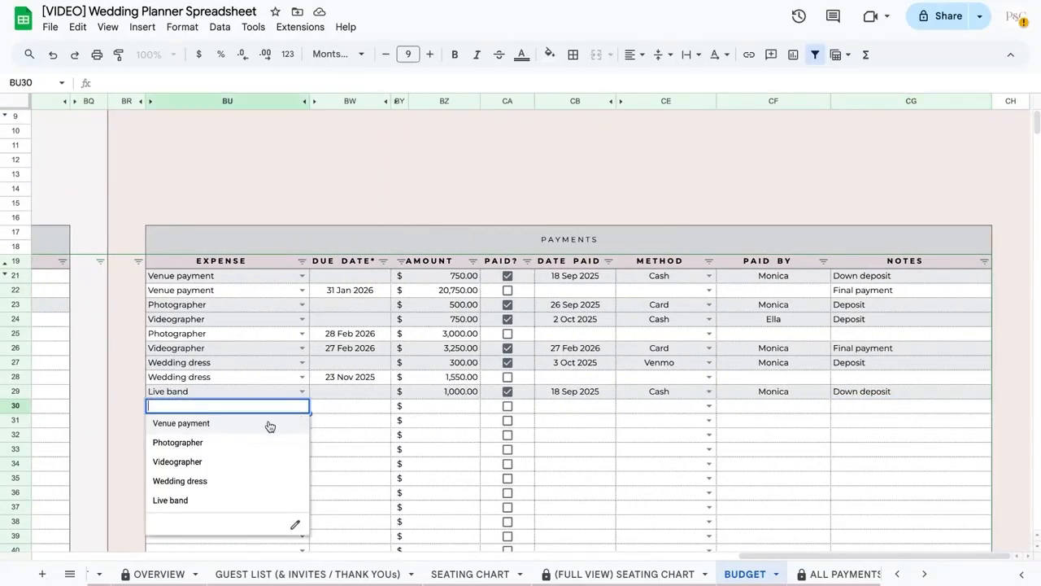
left_click(243, 501)
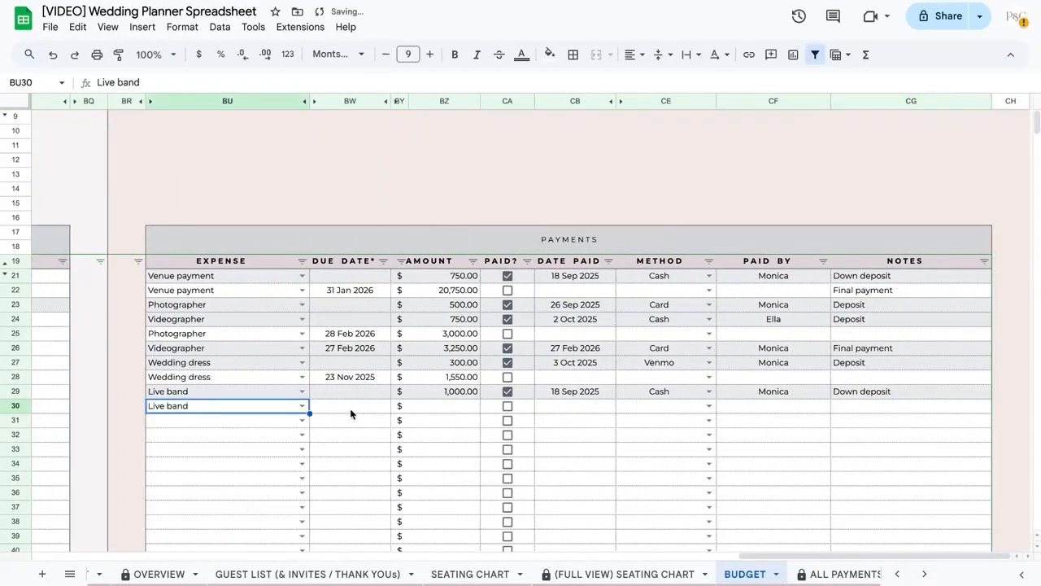
double_click(351, 413)
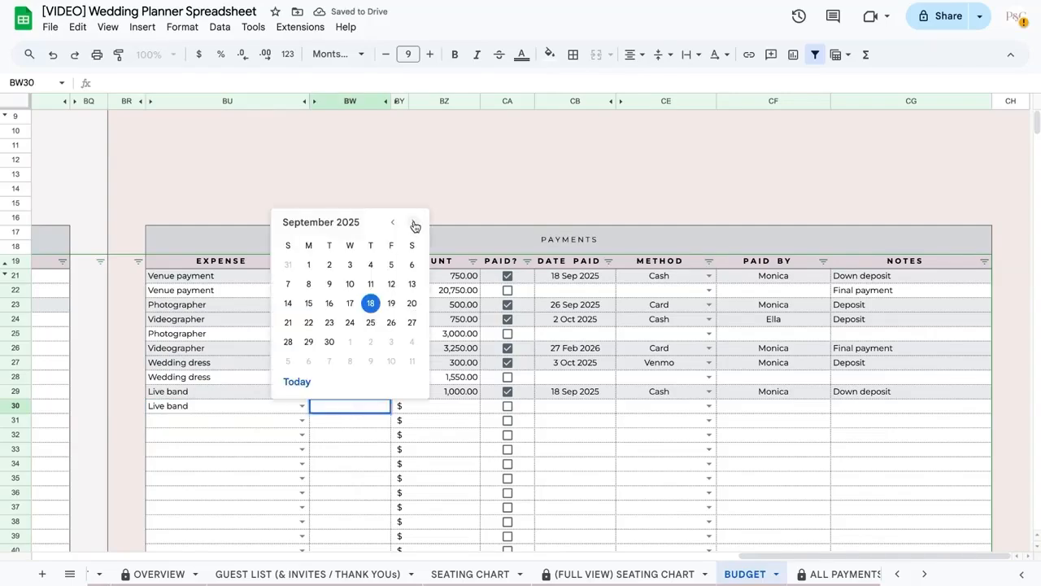
left_click(412, 222)
left_click(412, 222)
left_click(412, 222)
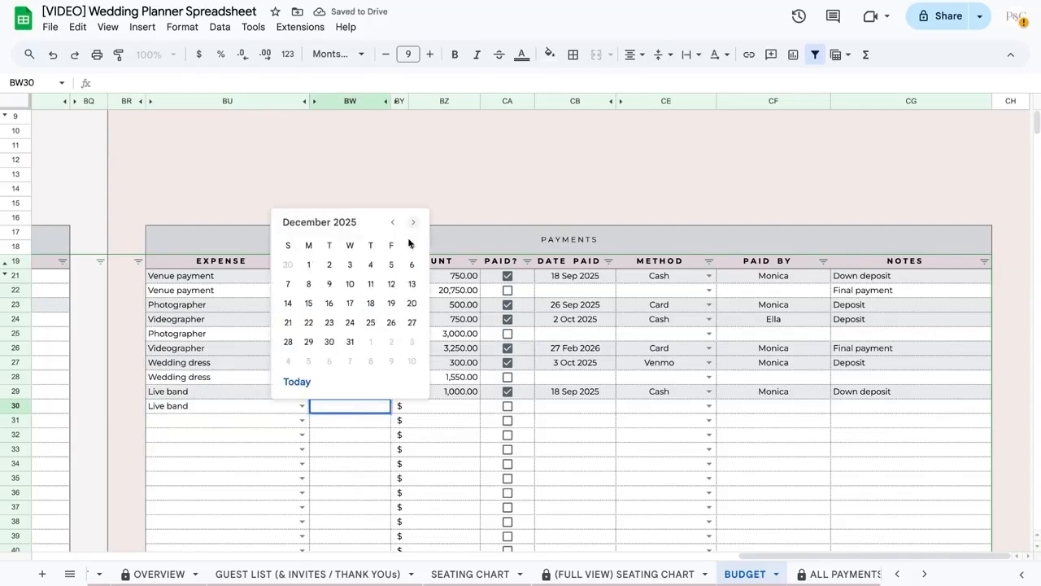
left_click(370, 304)
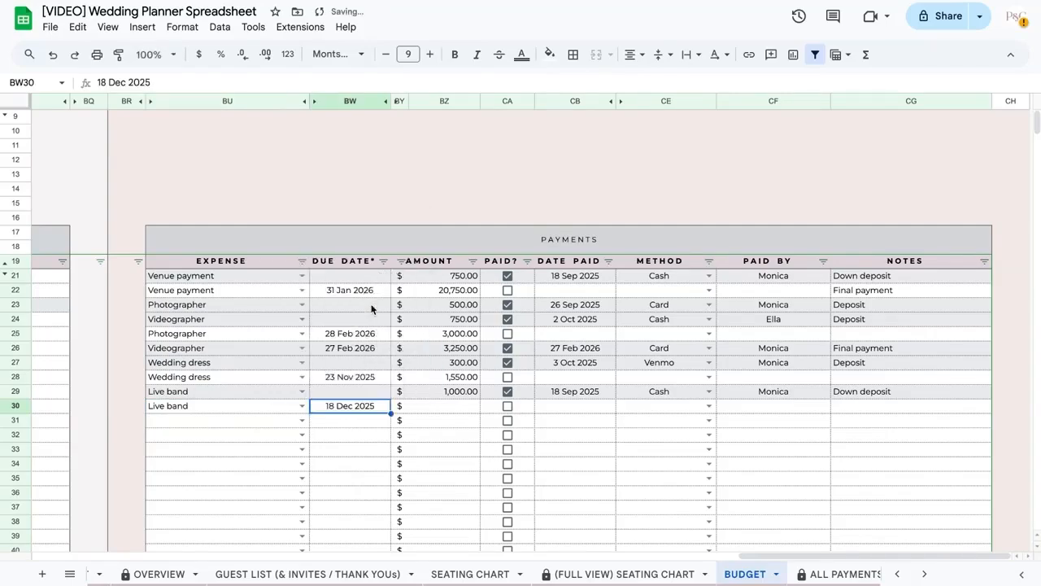
- Set the amount of the second Live band payment to 1800 and check the multi-payment expenses table
left_click(456, 409)
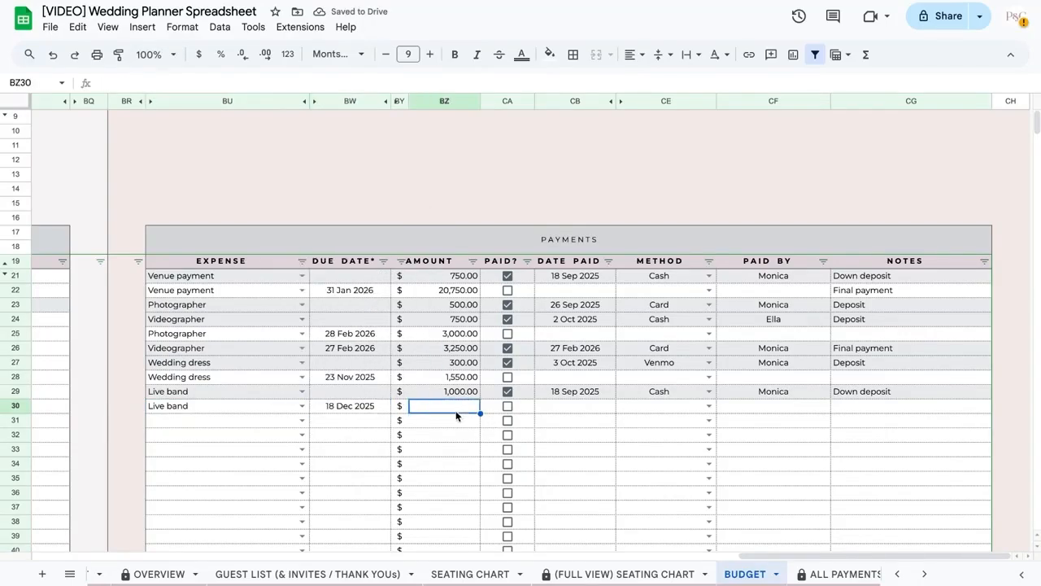
type("1,800")
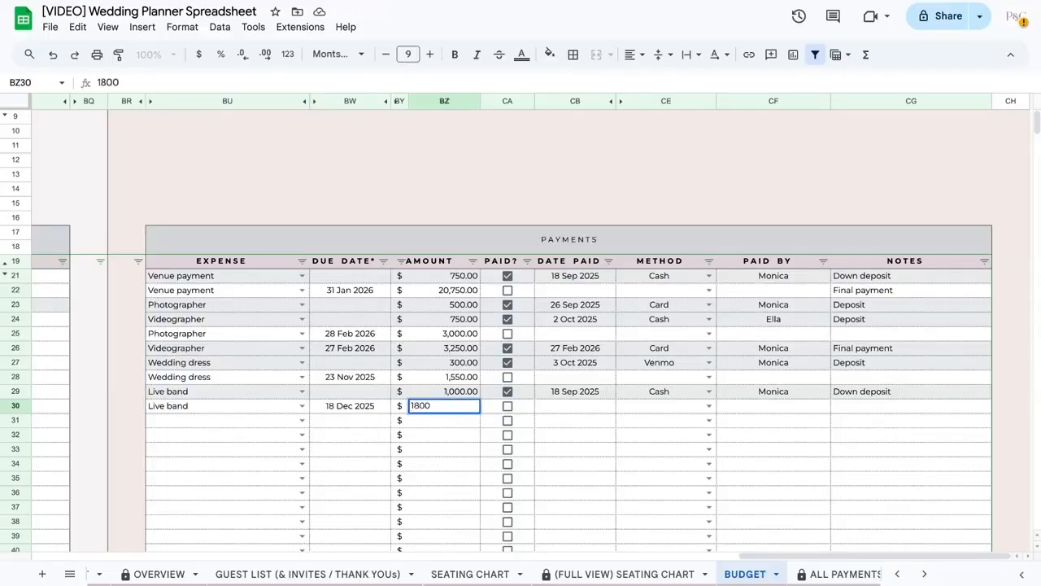
key("Return")
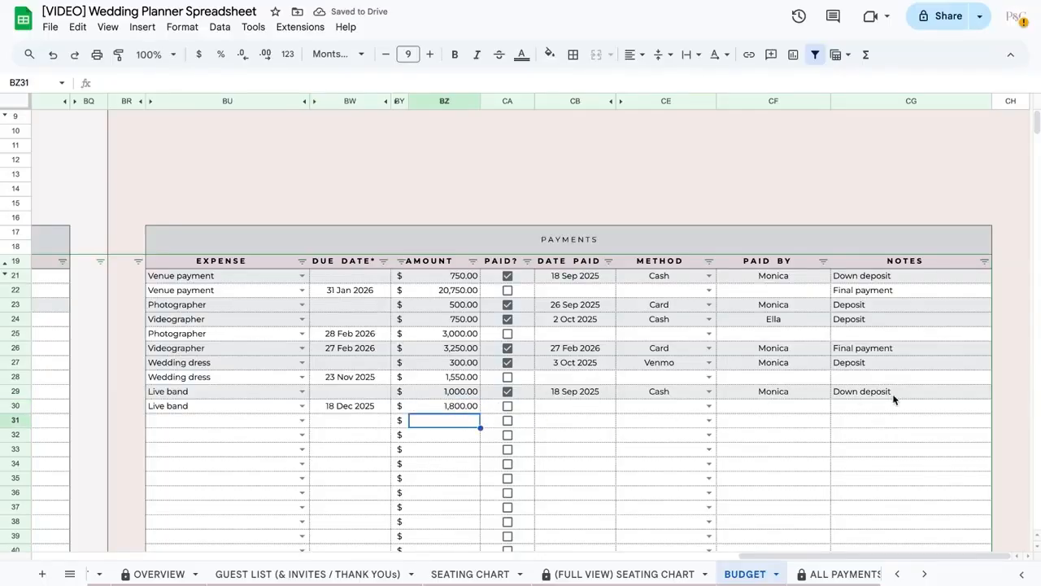
scroll(642, 403, "left", 5)
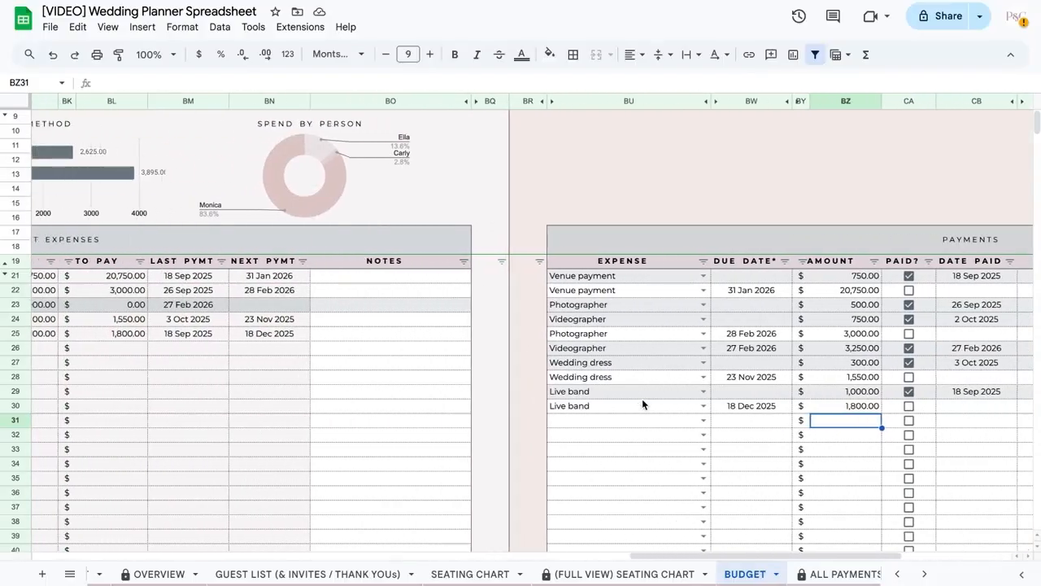
- Mark the 1,800 Live band payment as paid, dated 18 Sep 2025, with Cash as the method
scroll(190, 355, "left", 10)
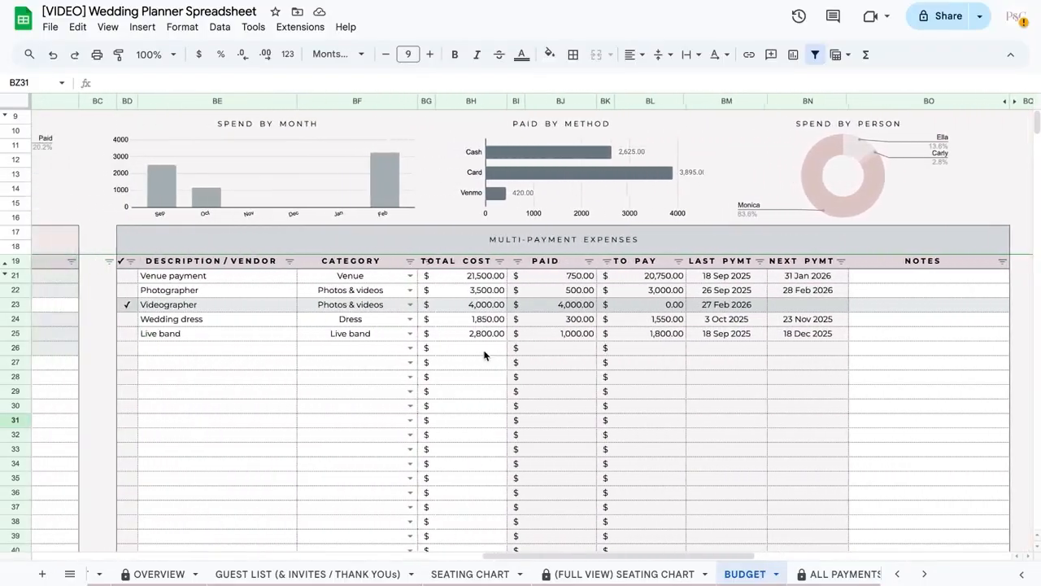
scroll(553, 358, "right", 1)
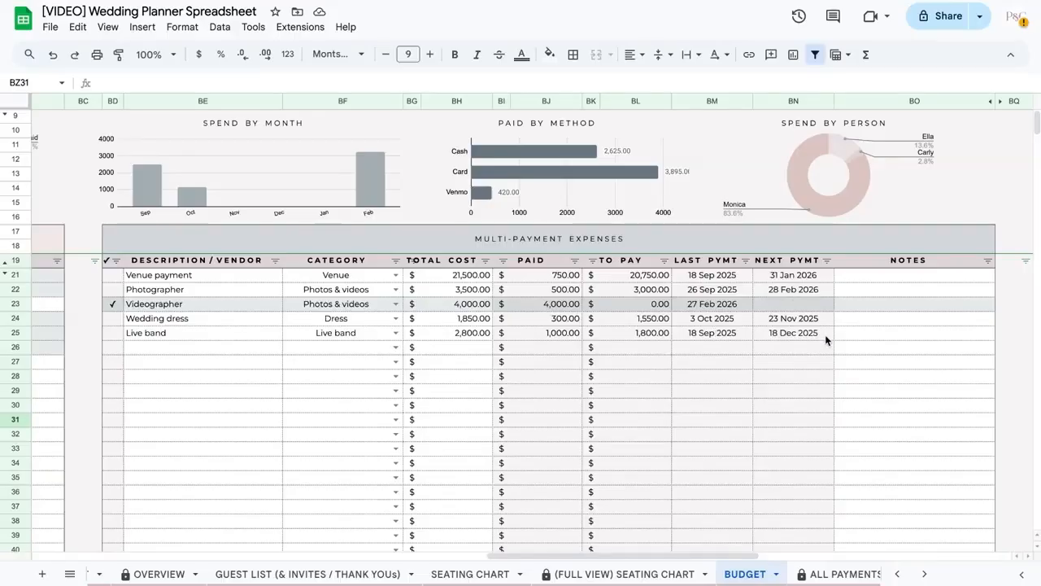
scroll(822, 336, "right", 10)
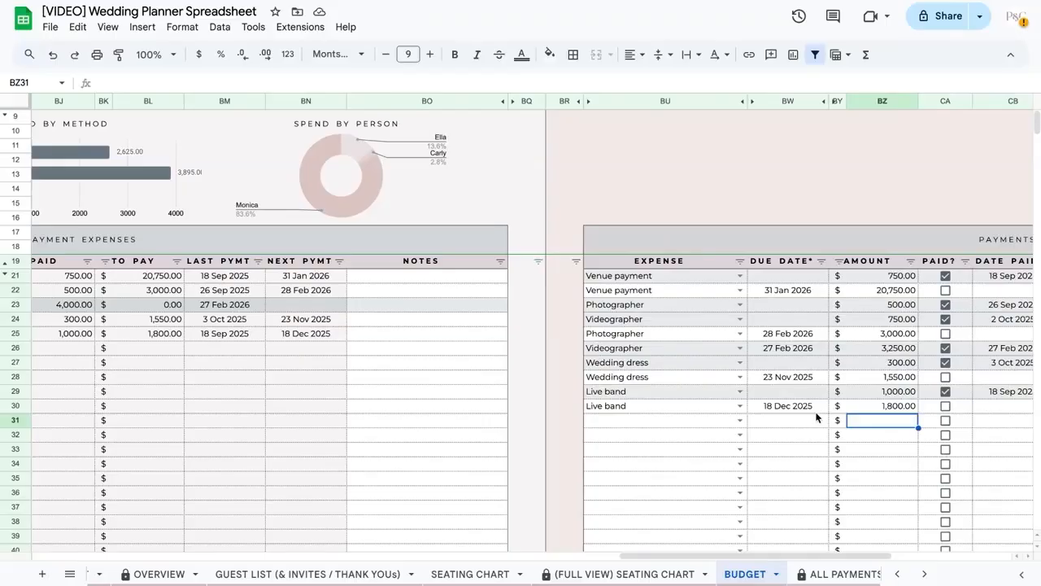
left_click(472, 402)
scroll(470, 398, "right", 5)
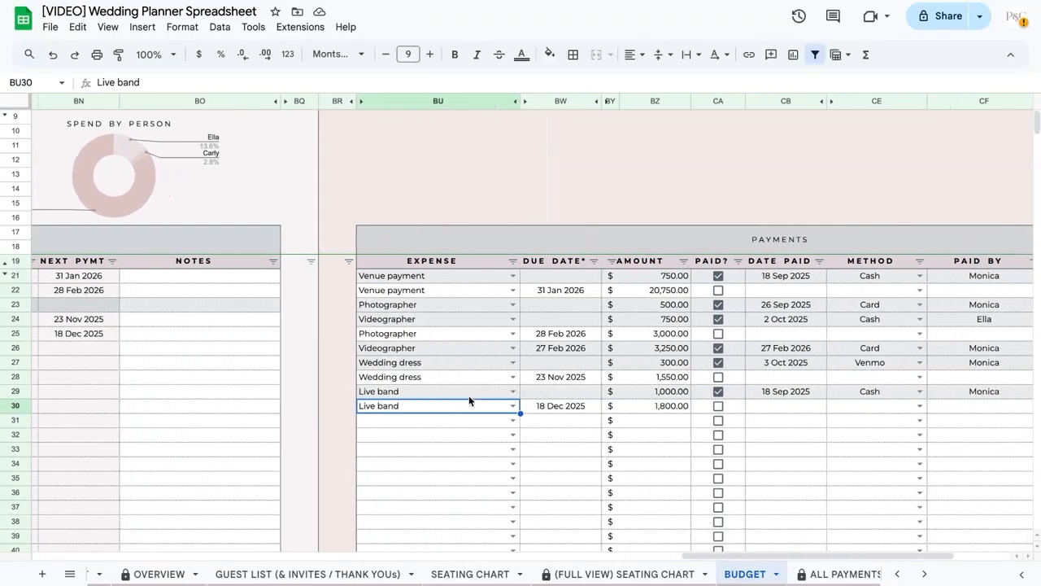
scroll(468, 400, "right", 2)
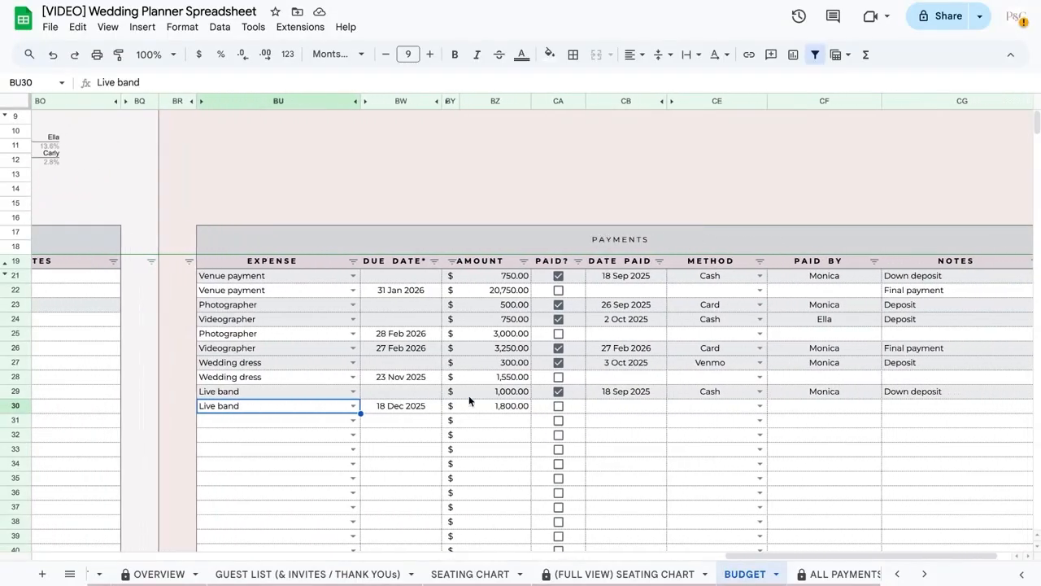
left_click(558, 405)
double_click(619, 404)
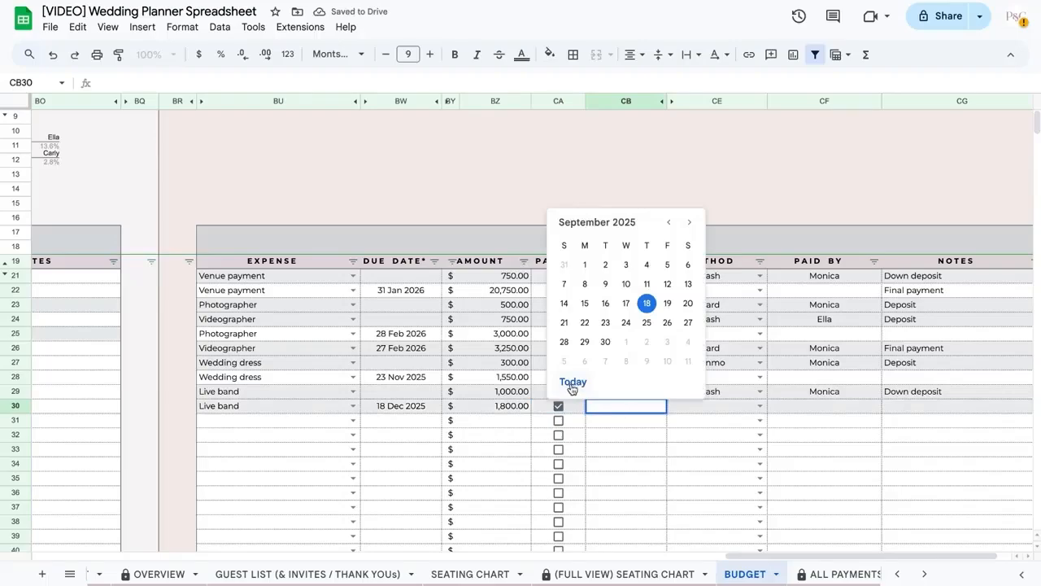
left_click(571, 380)
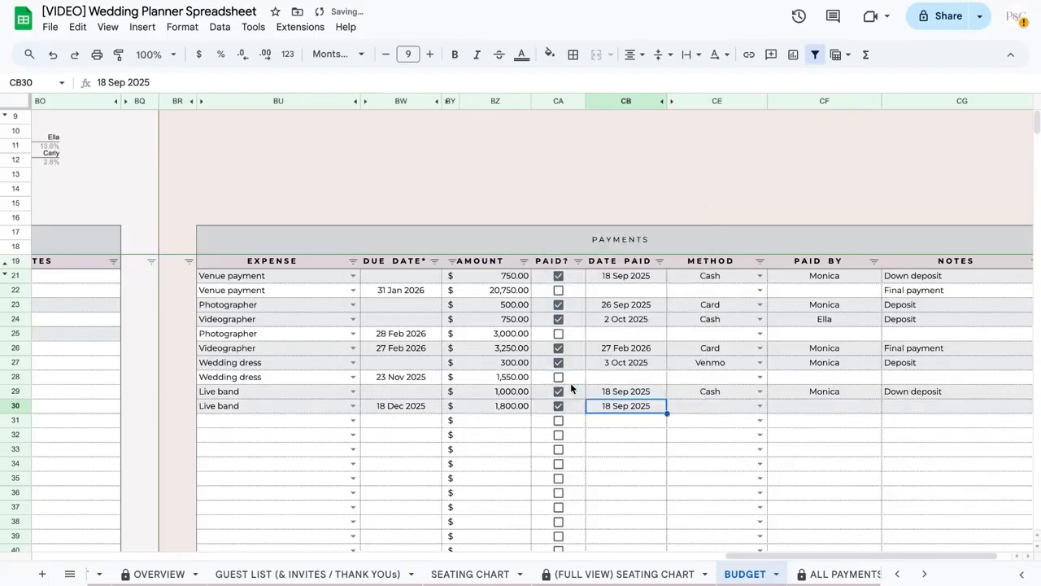
left_click(759, 409)
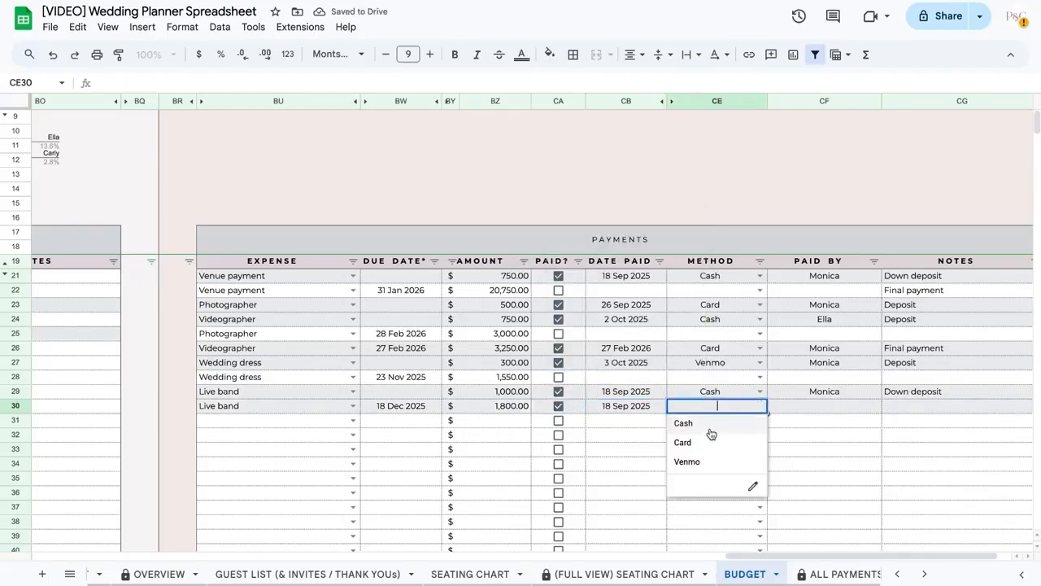
left_click(711, 426)
- Fill in the payer's name for the 1,800 Live band payment and add the note "Final payment"
key("Tab")
type("Mo")
left_click(818, 424)
left_click(899, 403)
type("Fi")
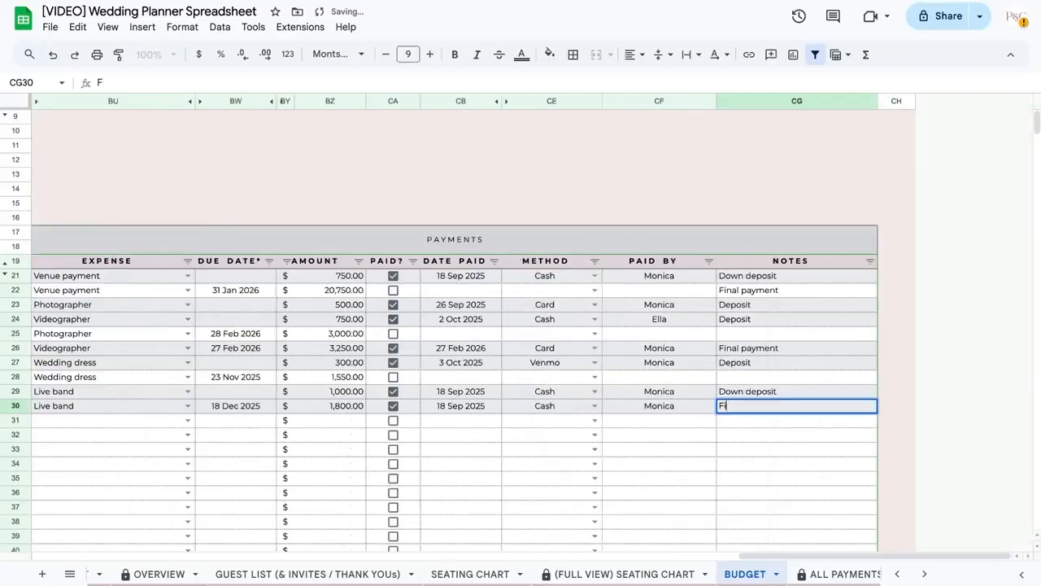
type("nal payment")
key("Return")
- Check the Live band row in the multi-payment expenses and in the wedding budget category table
scroll(441, 439, "left", 15)
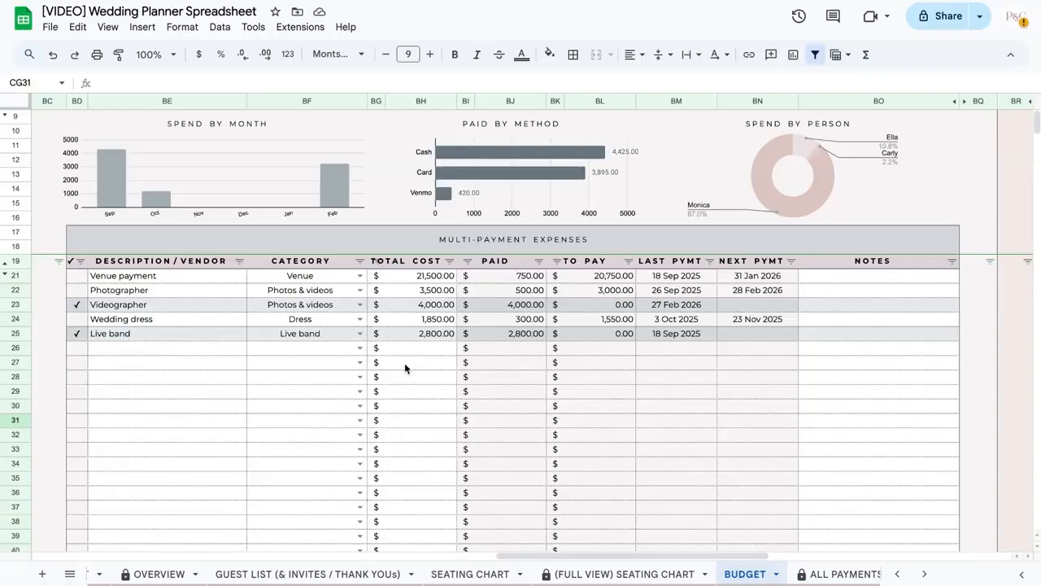
scroll(683, 343, "left", 7)
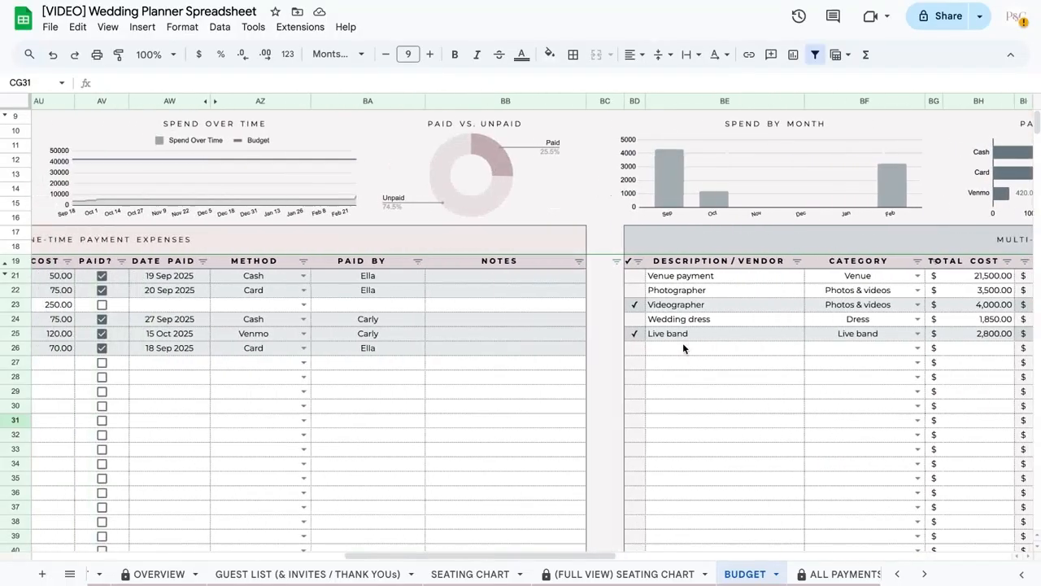
scroll(682, 343, "left", 10)
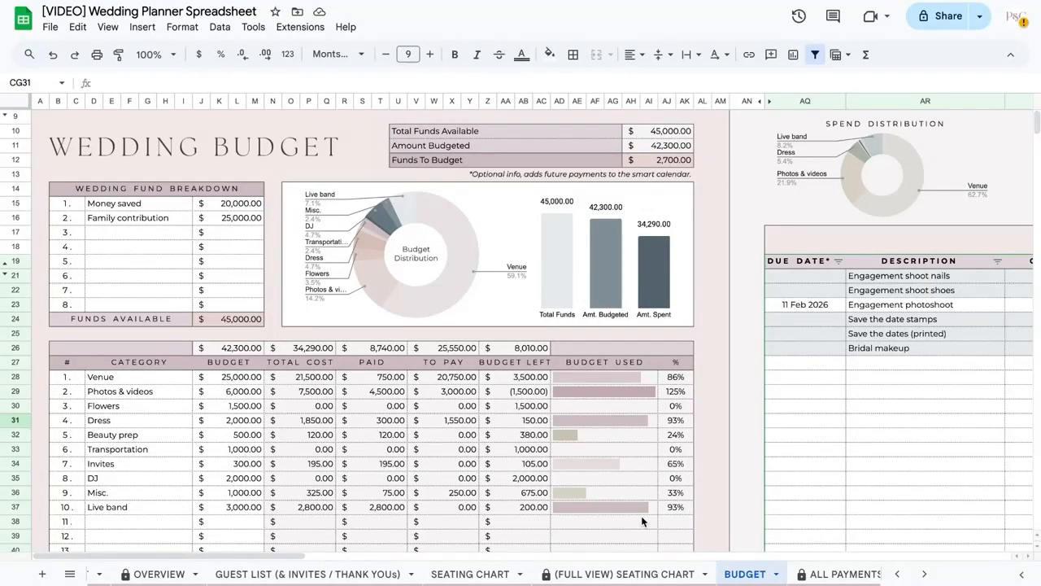
- Review the one-time payment expenses and the spending charts above them, ending at the wedding budget overview
scroll(642, 521, "right", 10)
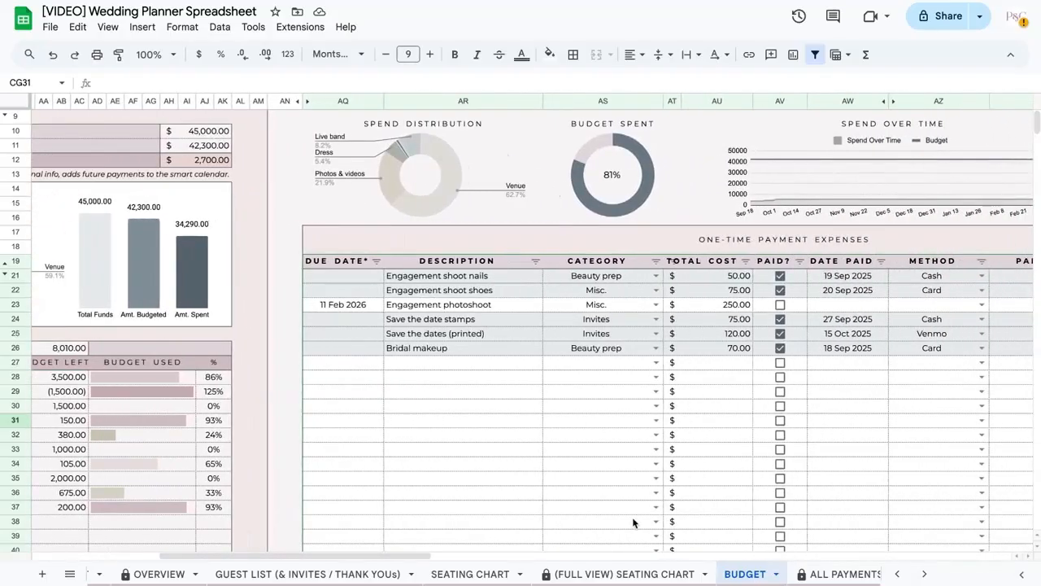
scroll(634, 520, "right", 2)
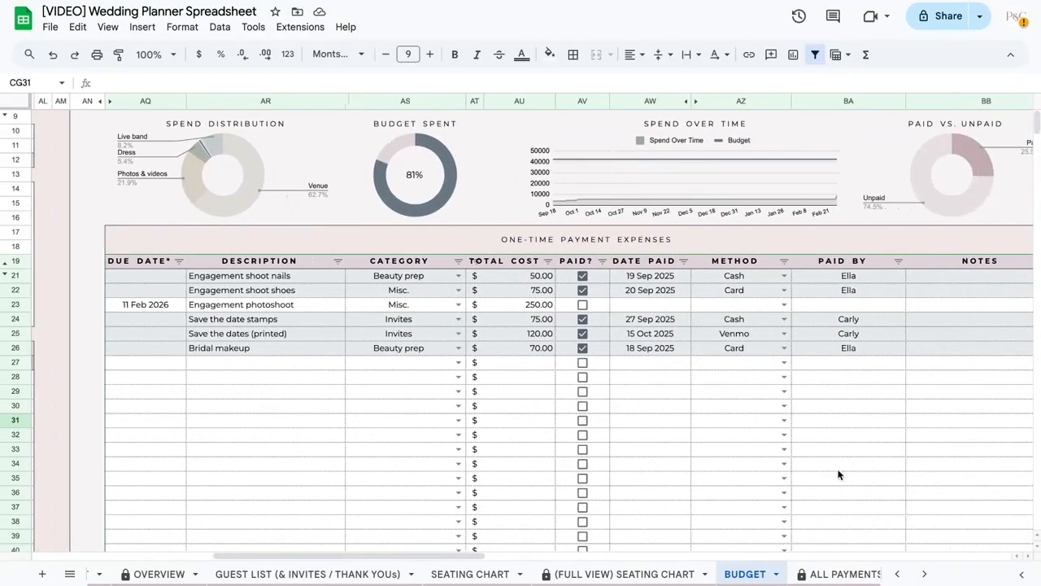
scroll(885, 432, "right", 4)
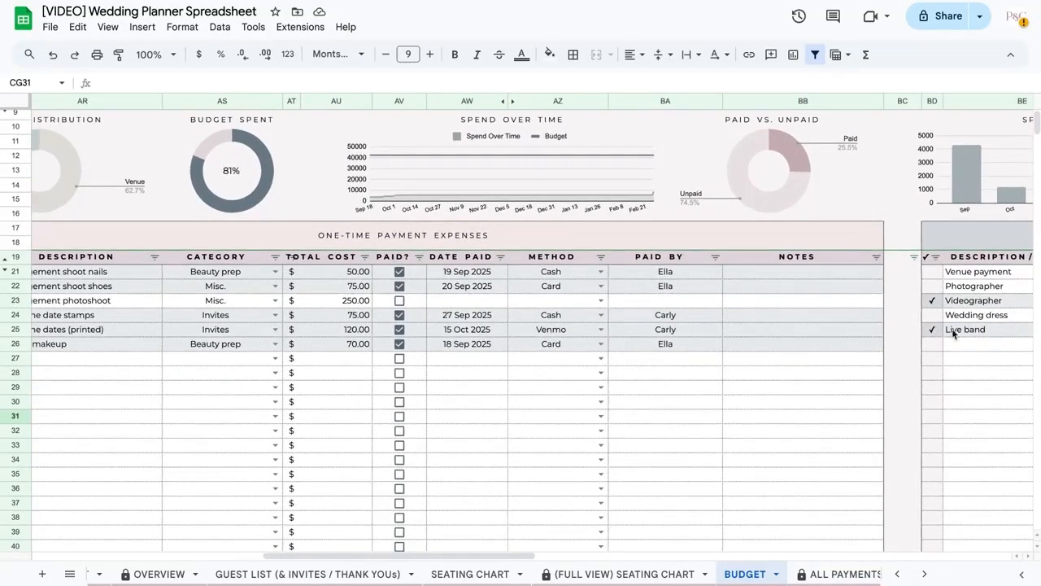
scroll(629, 395, "left", 2)
scroll(629, 396, "left", 1)
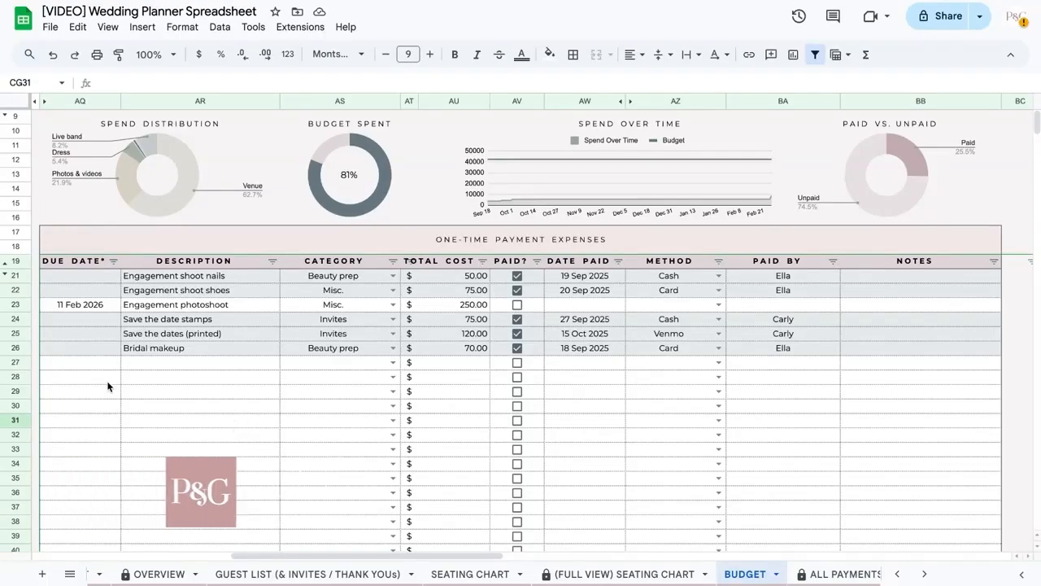
scroll(593, 295, "left", 3)
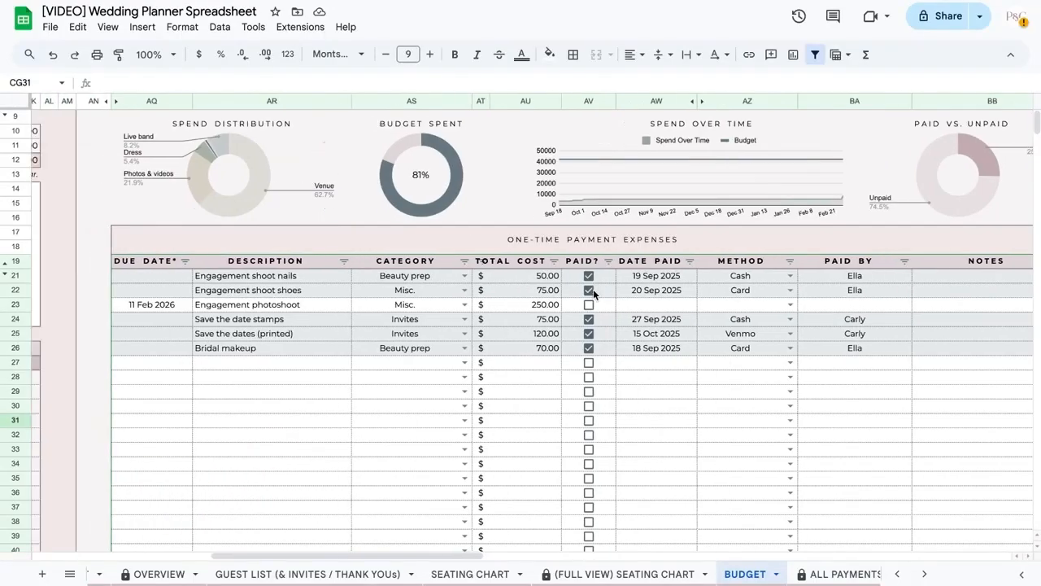
scroll(593, 289, "right", 2)
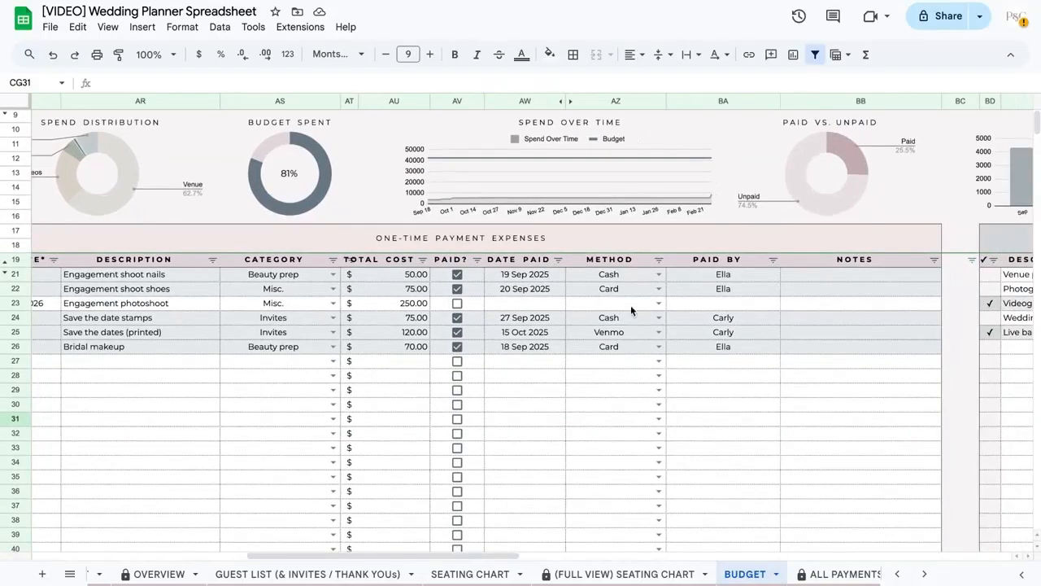
scroll(630, 305, "left", 5)
scroll(630, 305, "left", 3)
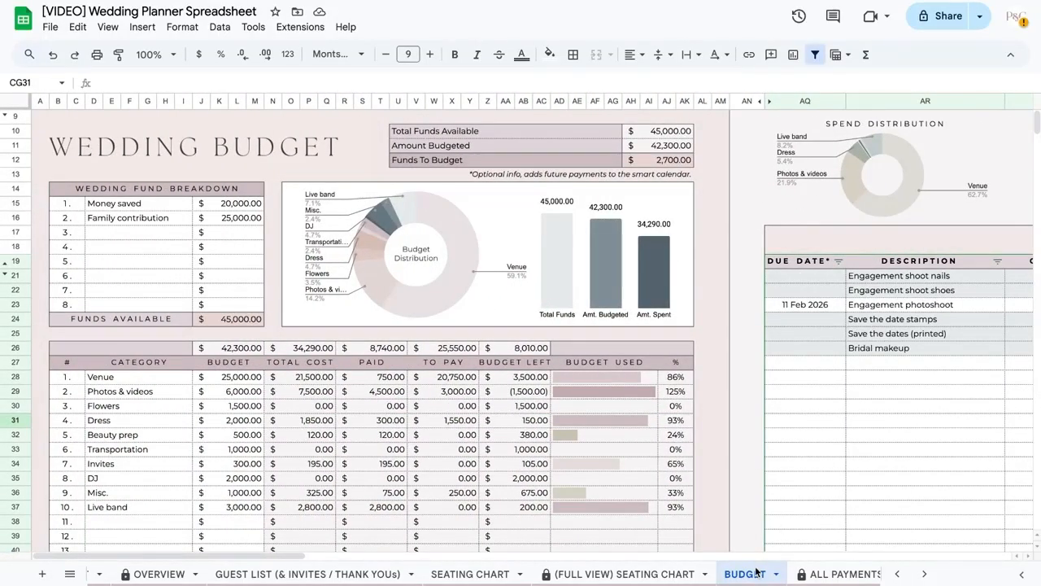
- Open the ALL PAYMENTS sheet and try to clear protected cell I5, cancelling the edit
scroll(756, 572, "right", 2)
left_click(697, 574)
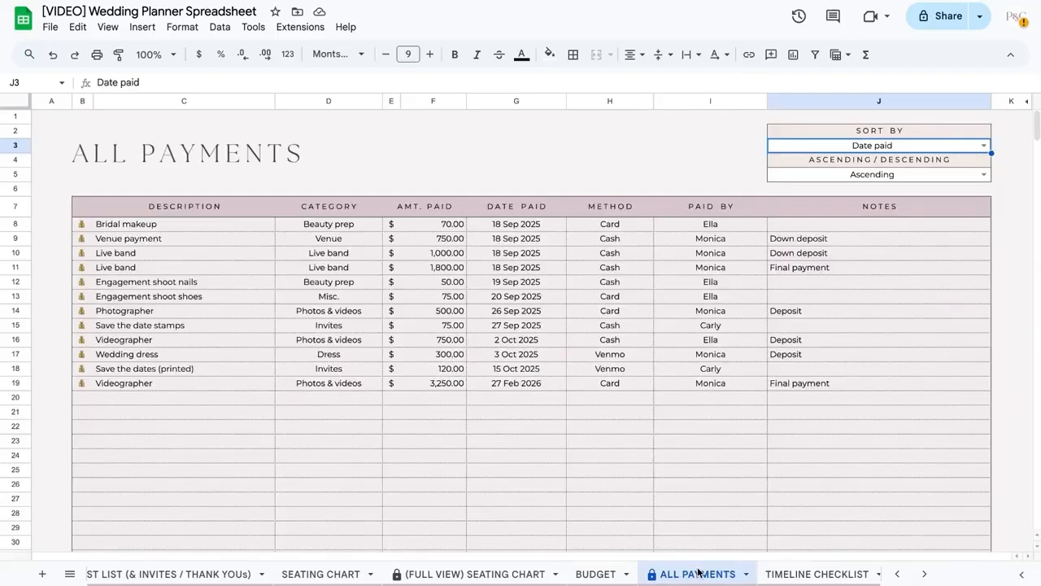
left_click(717, 177)
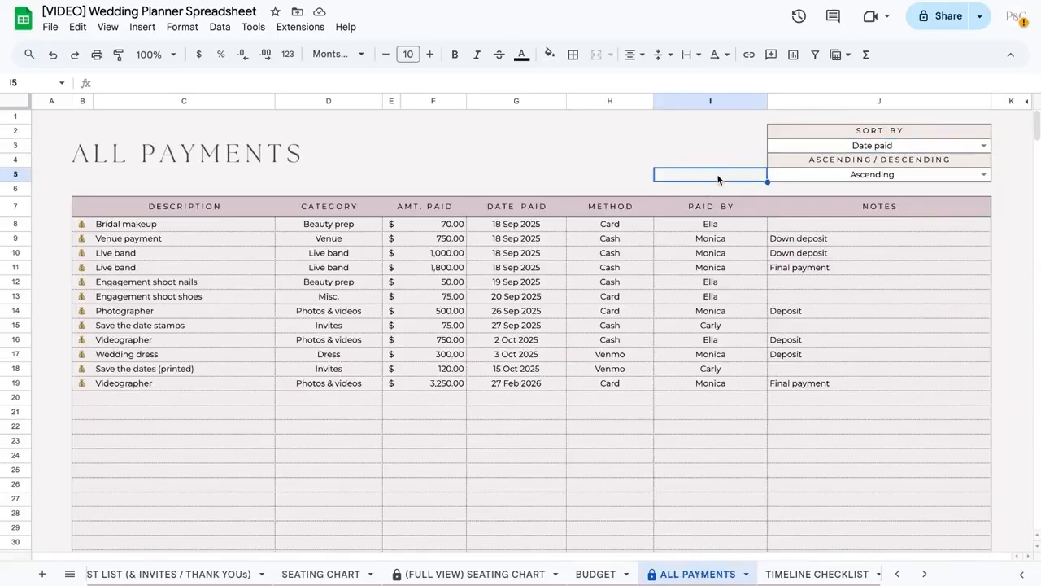
key("BackSpace")
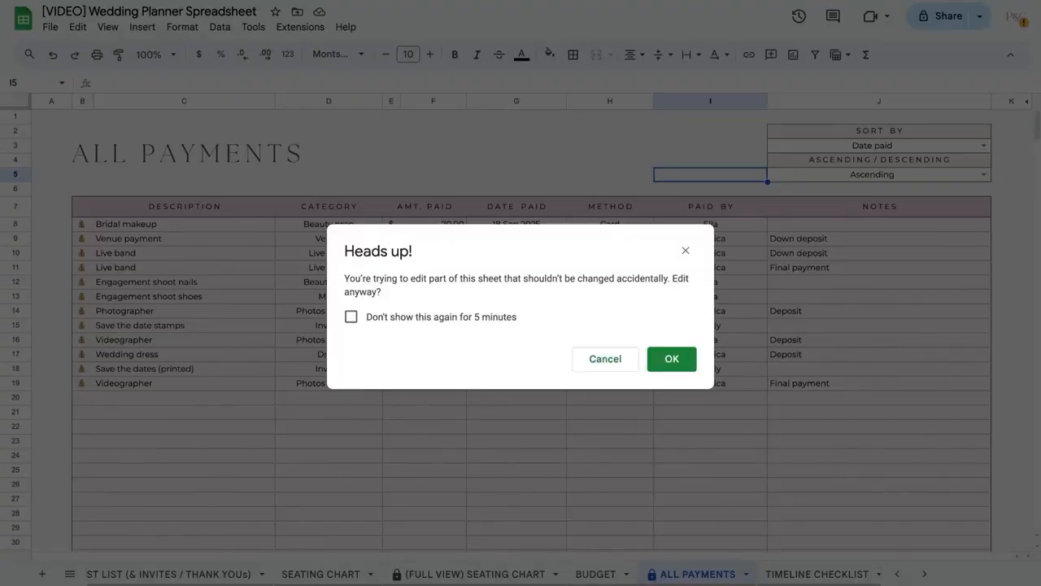
left_click(601, 358)
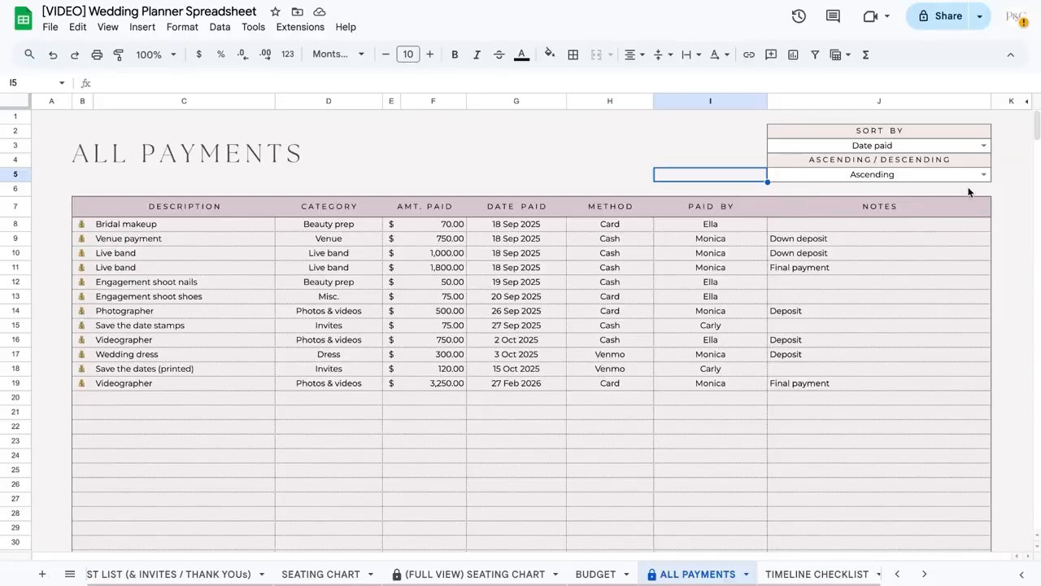
- Sort all payments by Amount paid in Descending order and switch the sort field back to Date paid
left_click(981, 145)
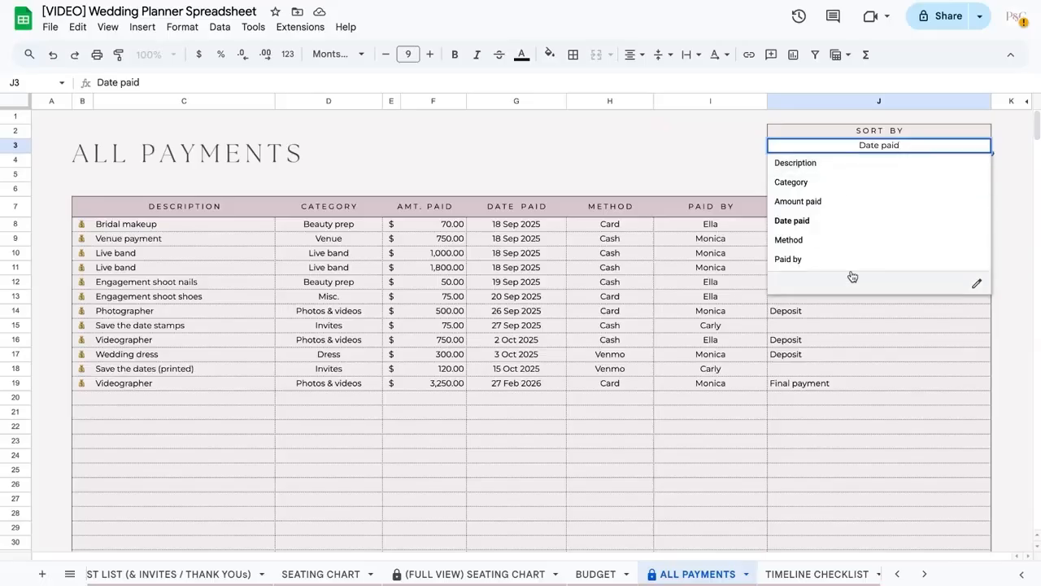
left_click(818, 201)
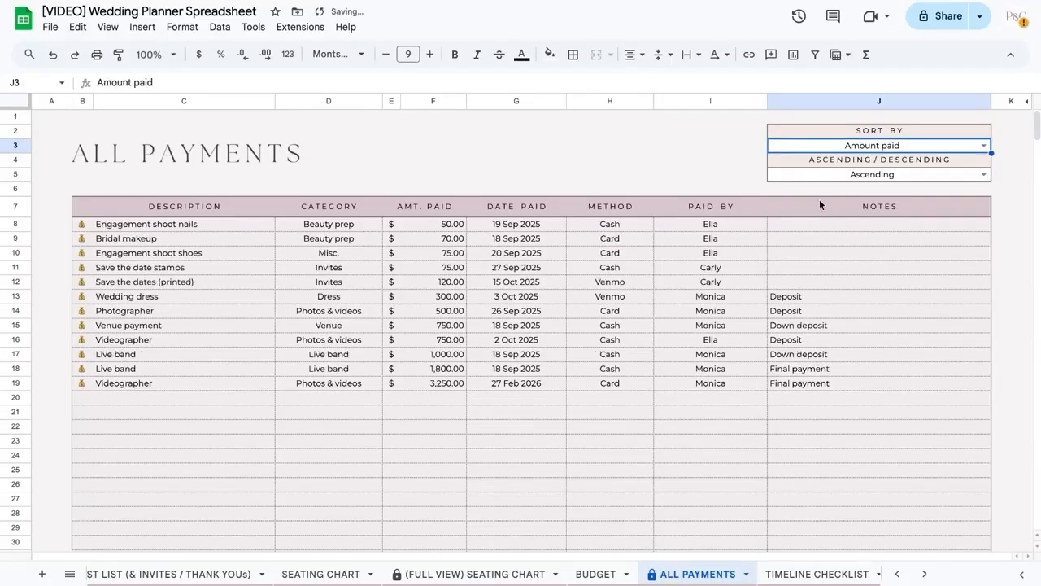
left_click(983, 174)
left_click(893, 212)
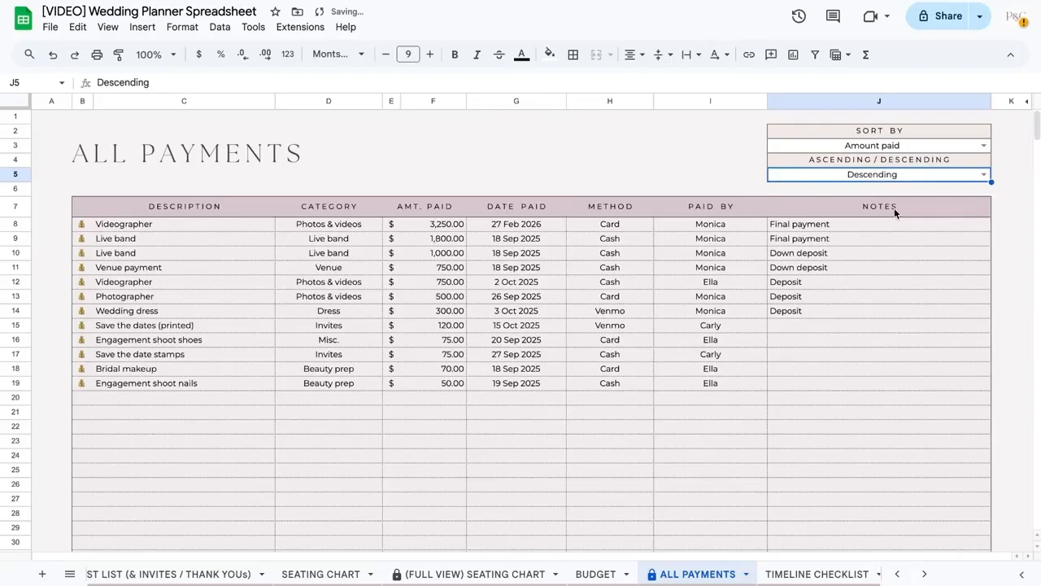
left_click(982, 146)
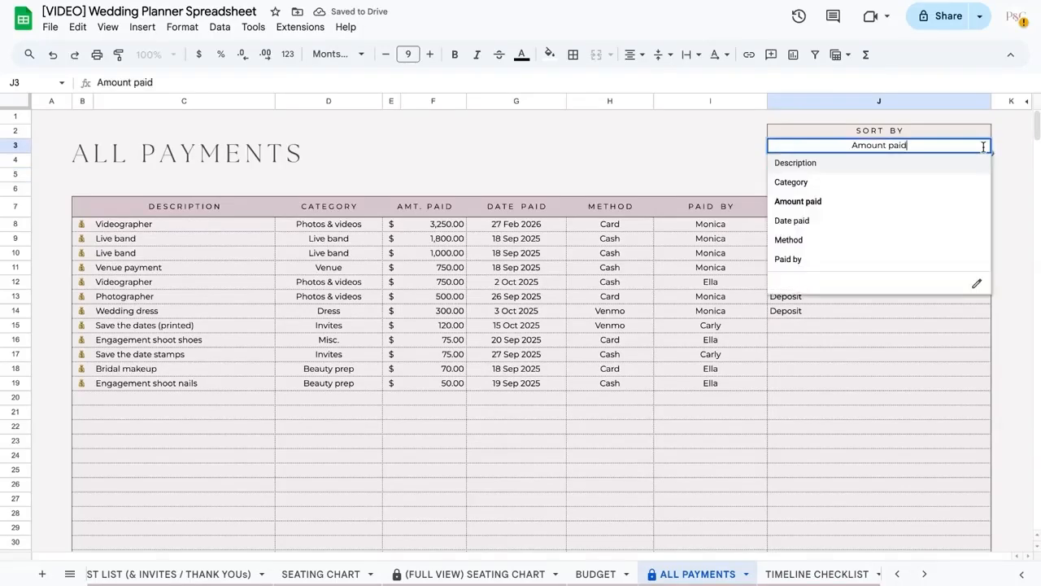
left_click(882, 219)
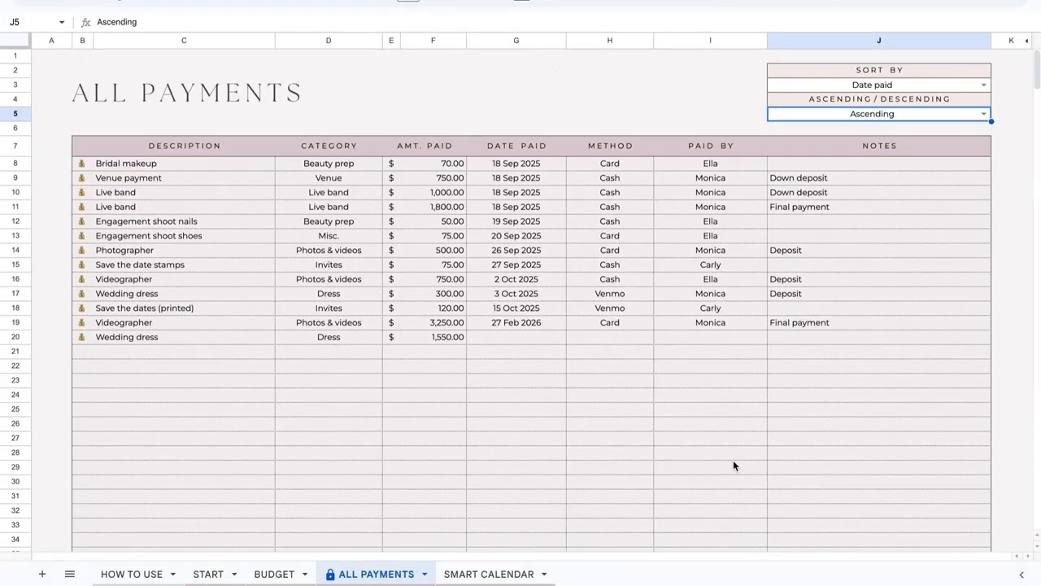
- Open the SMART CALENDAR sheet and view the month choices and the filter options without changing them
left_click(497, 572)
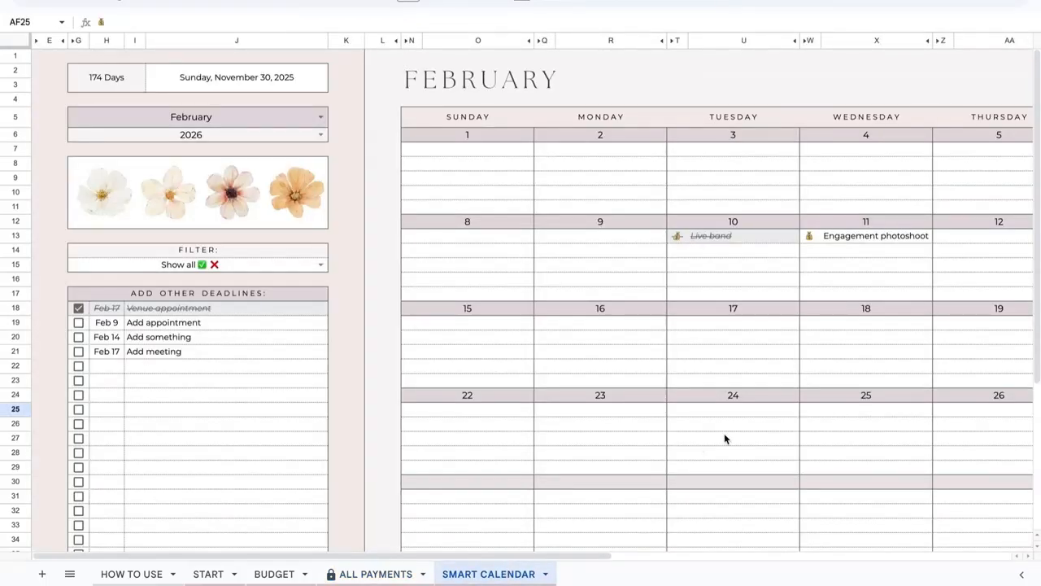
left_click(320, 119)
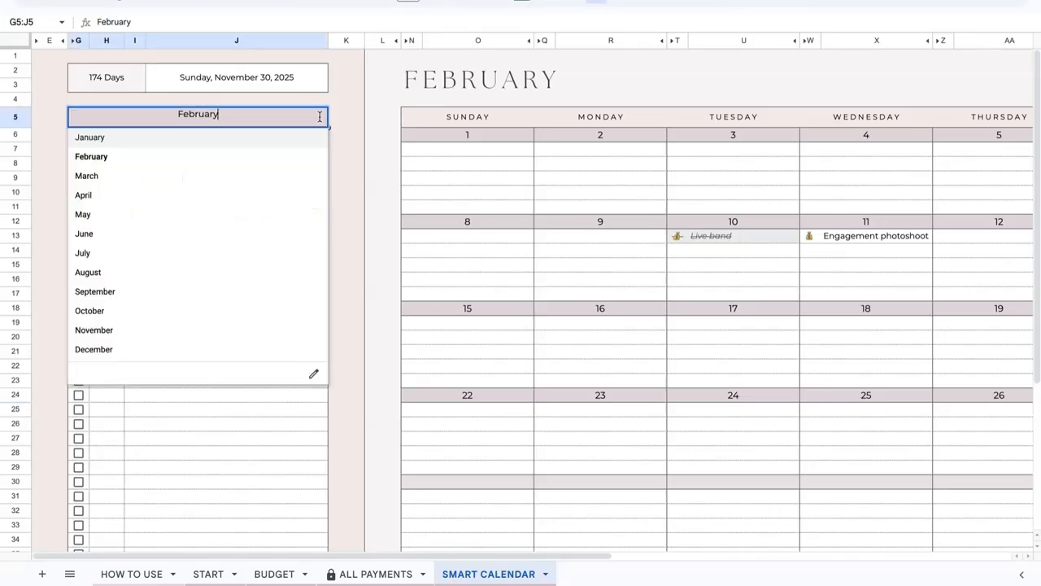
left_click(347, 118)
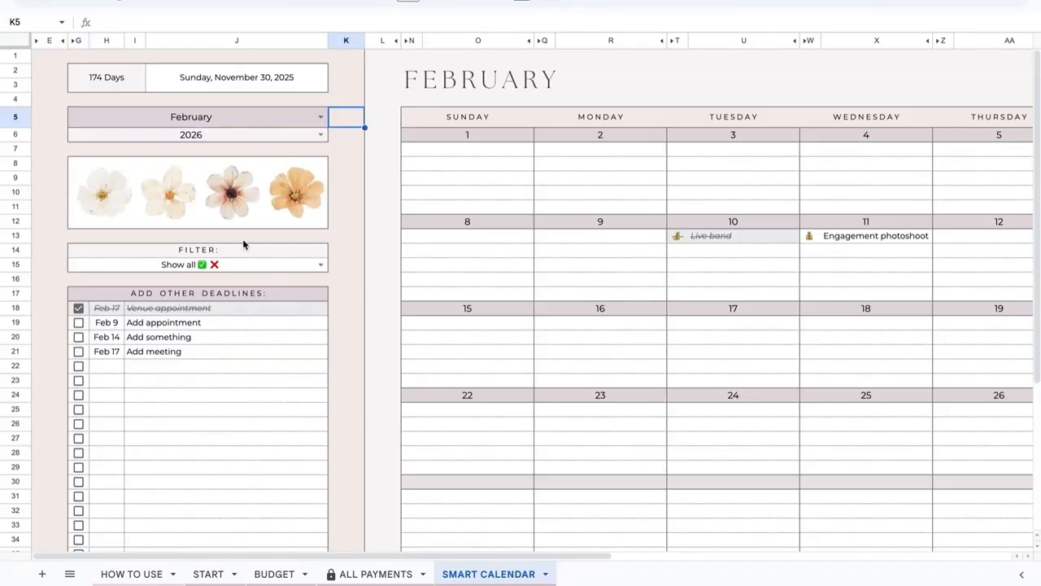
left_click(321, 264)
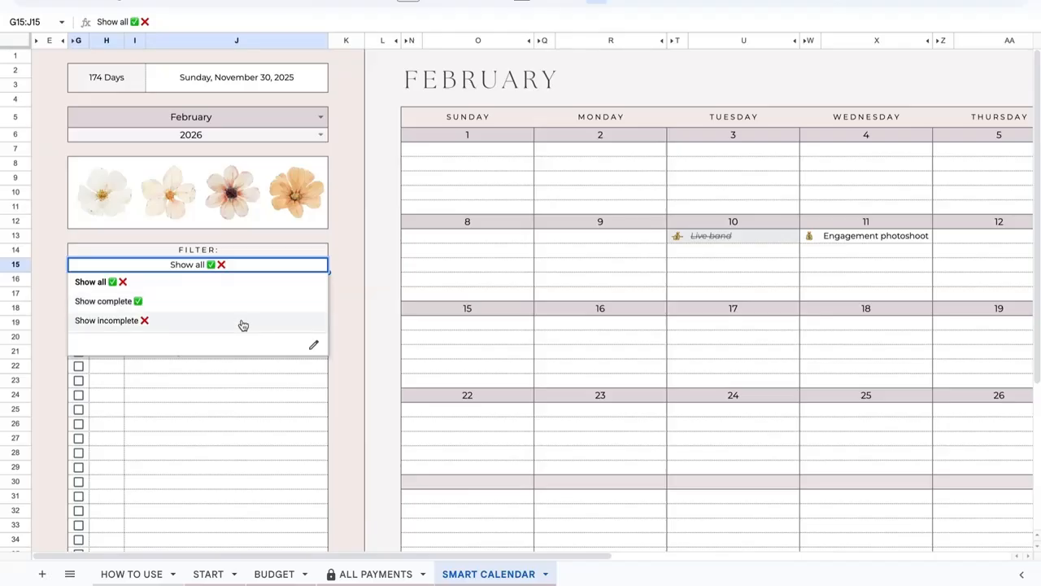
left_click(353, 281)
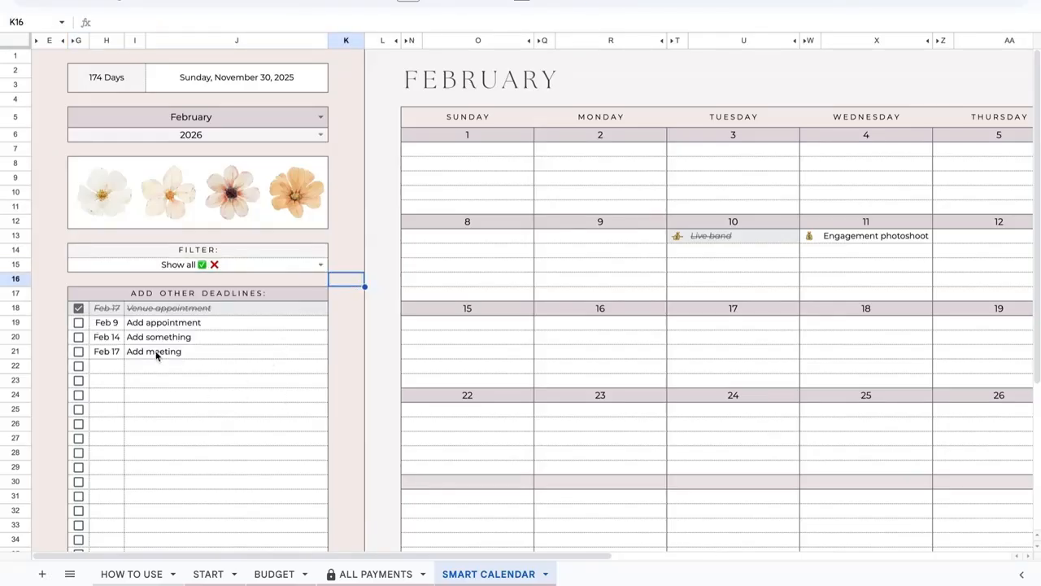
- Try to pick a date for the first empty deadline row, browsing its calendar ahead to February 2026
double_click(108, 366)
left_click(169, 387)
left_click(170, 388)
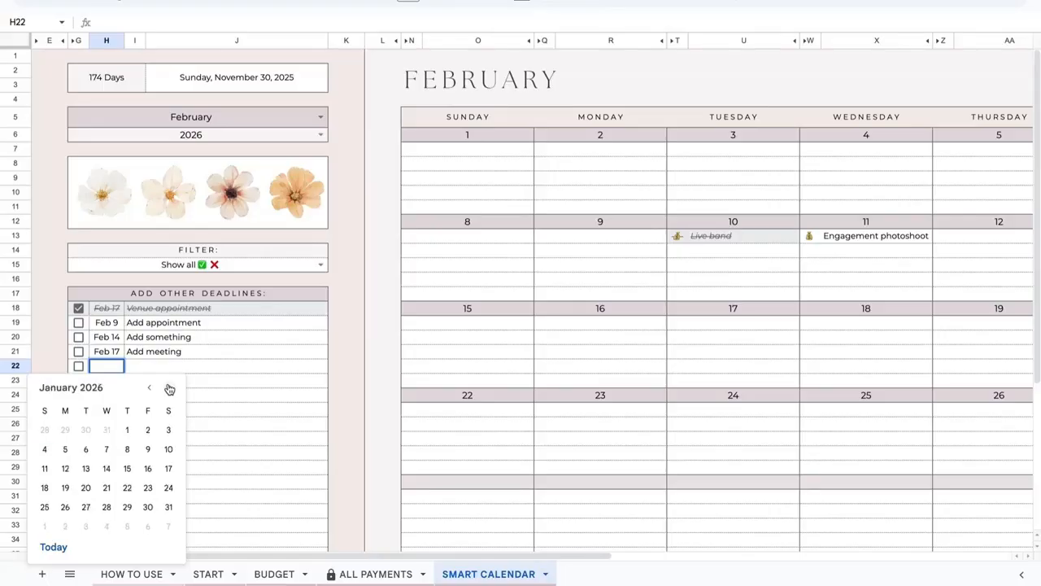
left_click(169, 387)
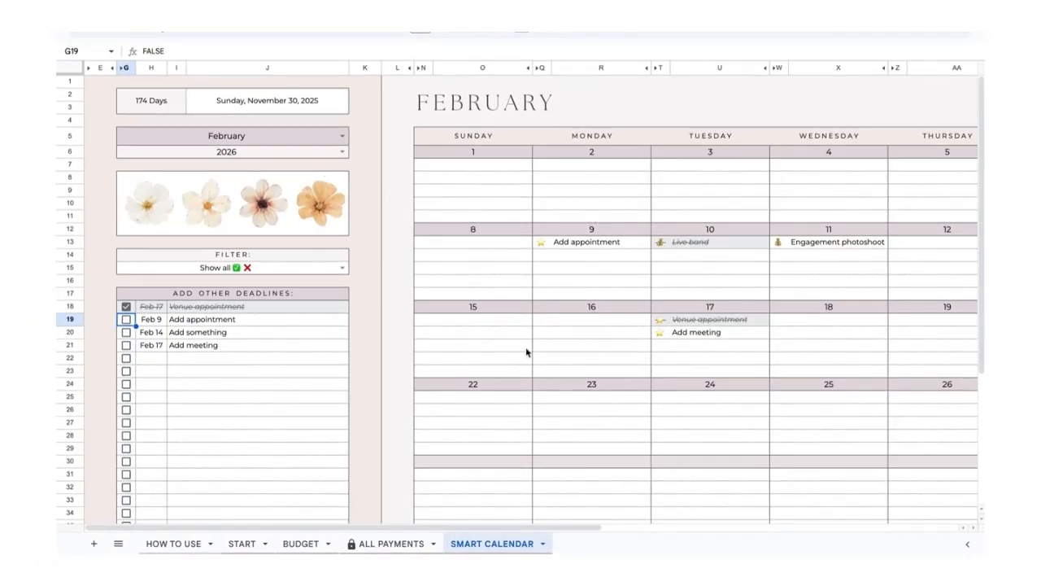
- Follow the February 9 "Add appointment" link in the calendar to its deadline row, mark it completed, and check the ALL DEADLINES list
left_click(392, 359)
scroll(699, 227, "right", 3)
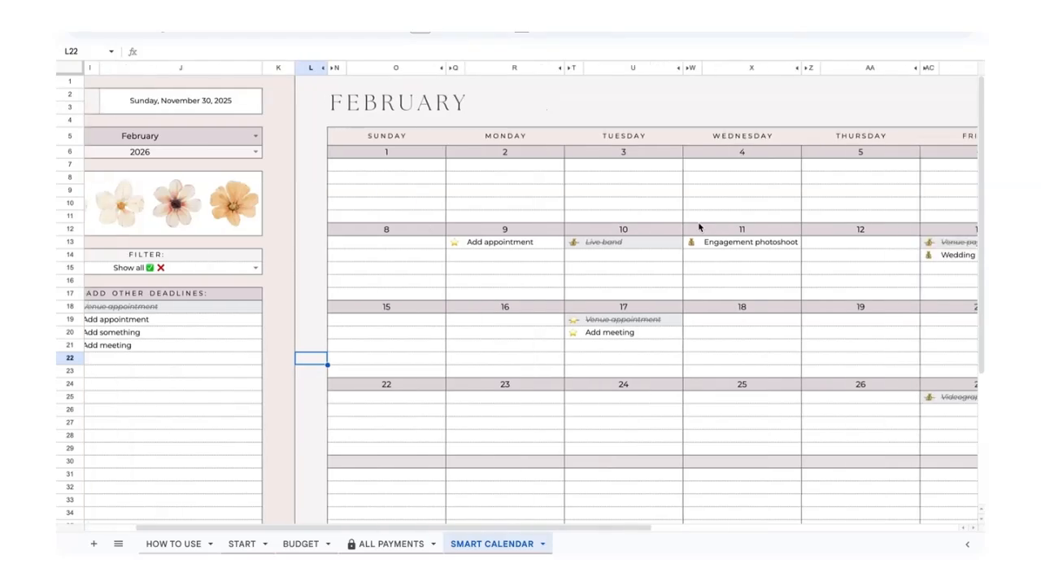
scroll(689, 308, "left", 3)
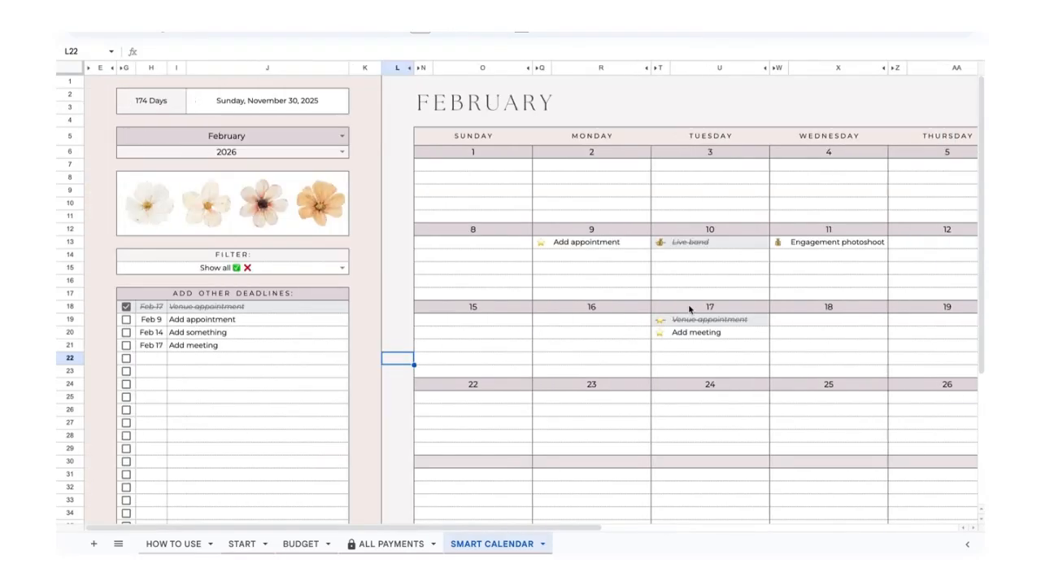
left_click(543, 242)
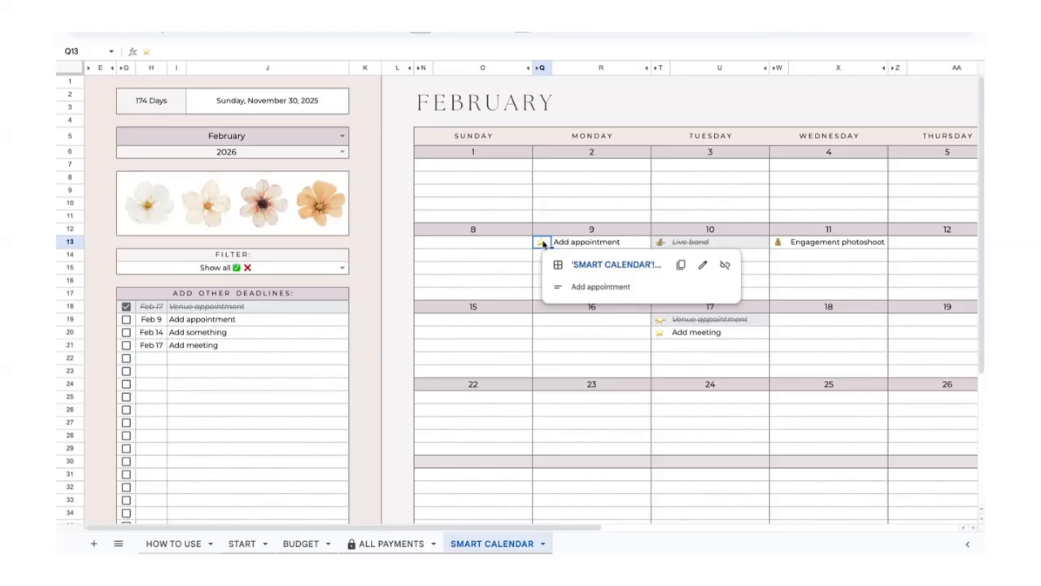
left_click(610, 268)
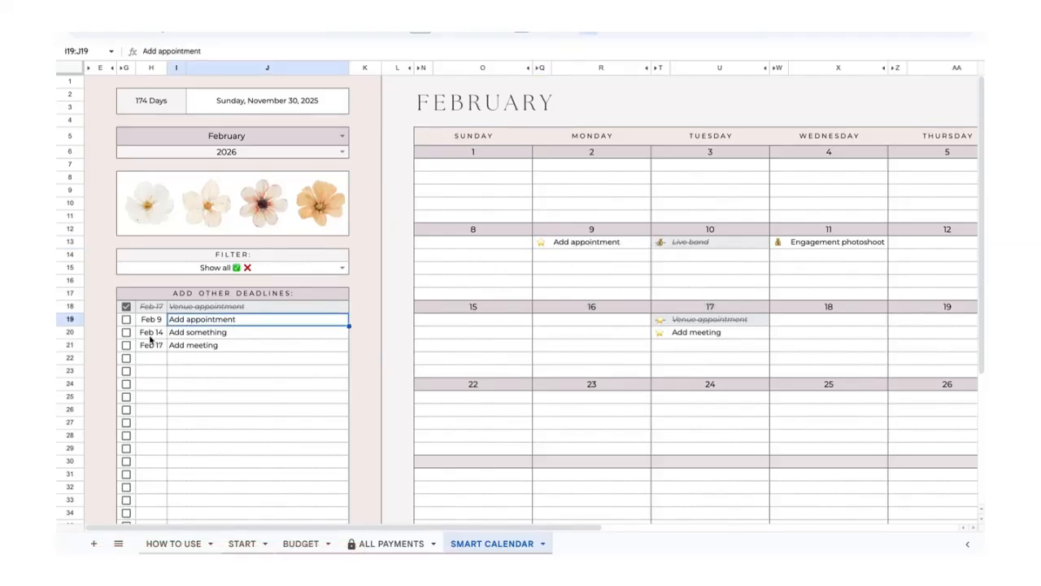
left_click(126, 320)
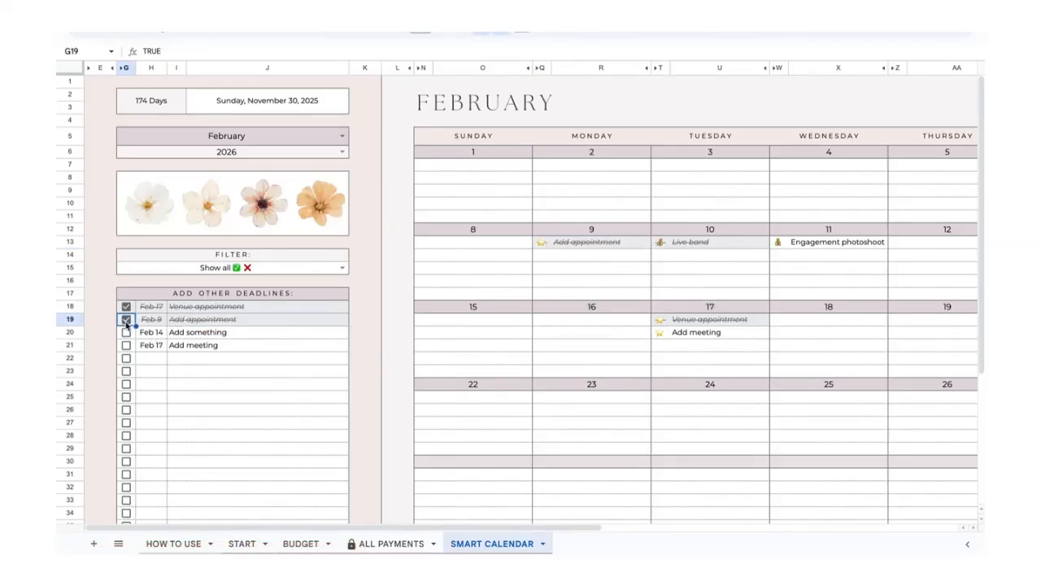
scroll(772, 244, "right", 10)
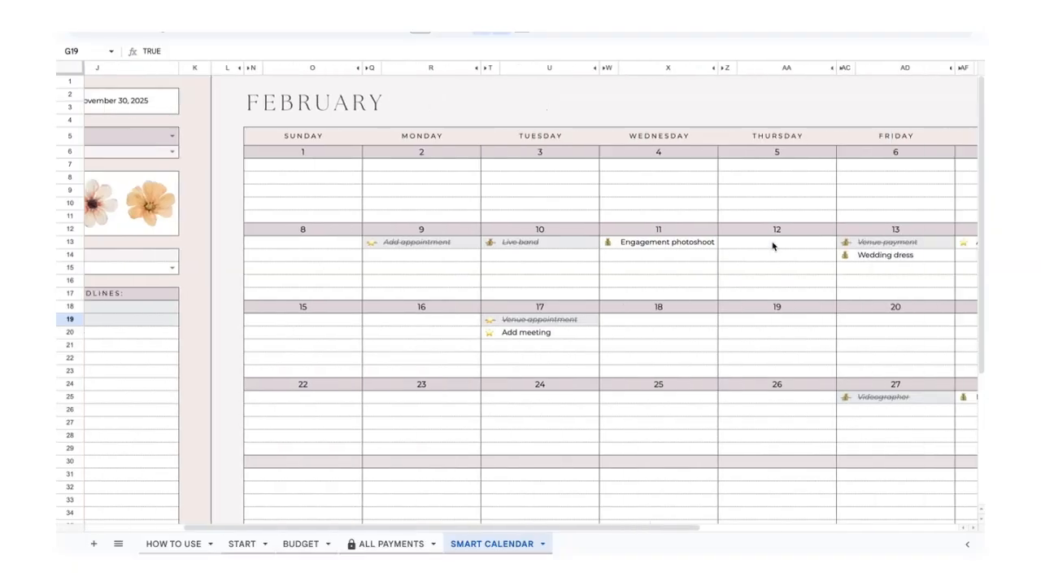
scroll(773, 242, "right", 6)
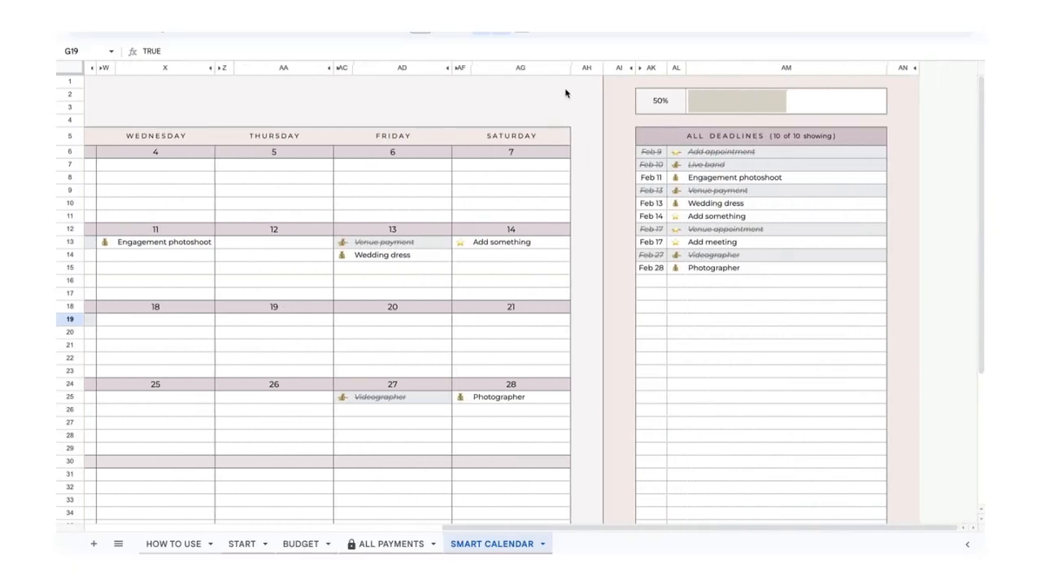
- Follow the February 13 "Venue payment" calendar link to the BUDGET sheet, mark that payment as paid, and return to SMART CALENDAR to review deadlines
scroll(832, 302, "left", 10)
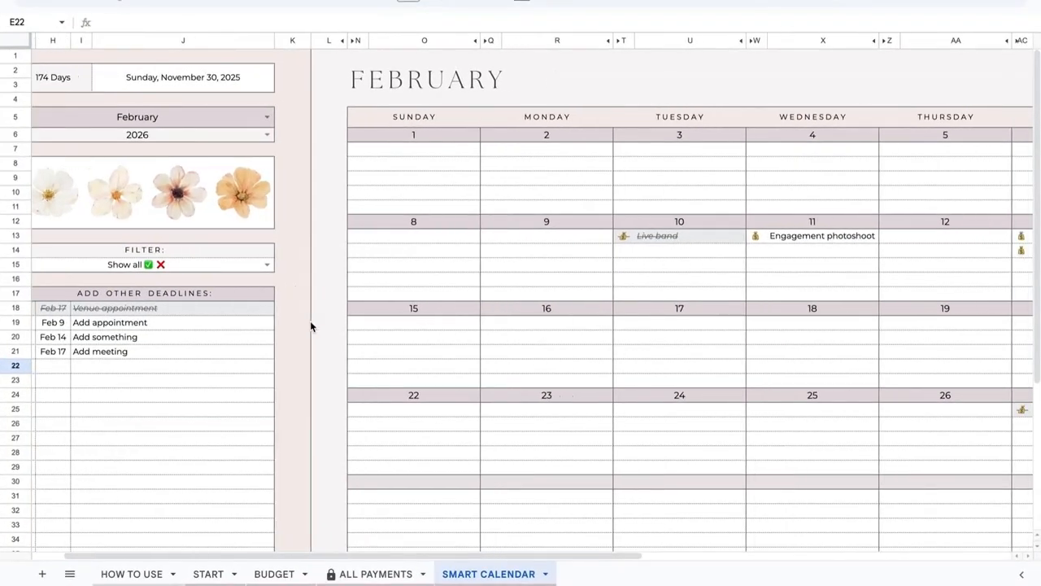
scroll(310, 324, "right", 5)
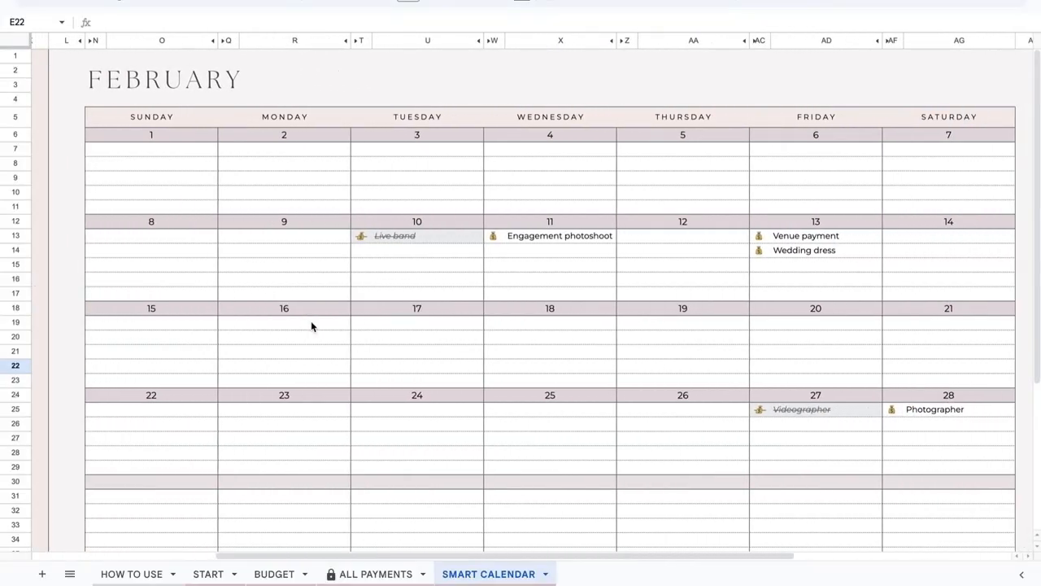
left_click(759, 236)
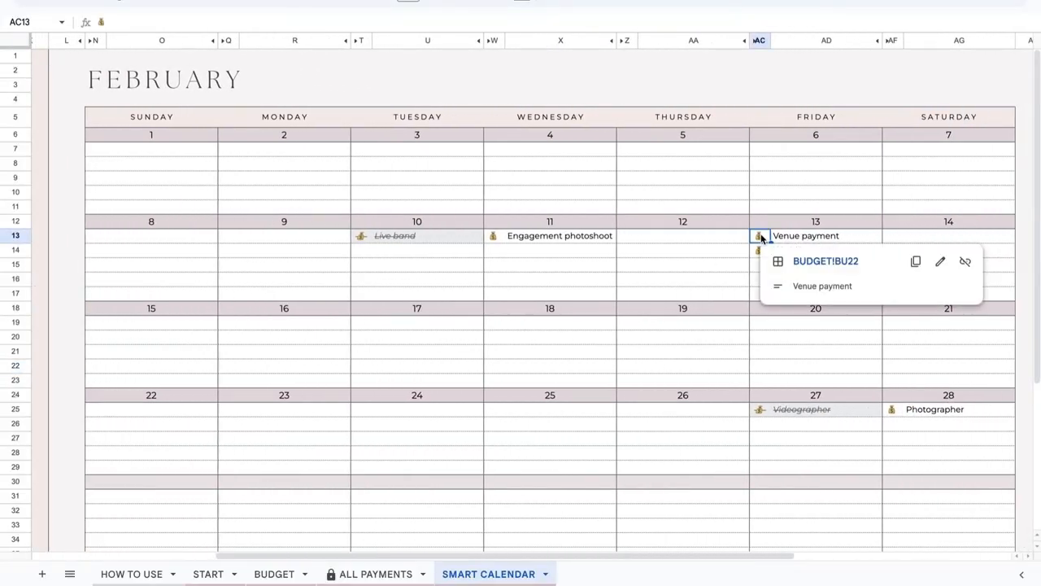
left_click(822, 260)
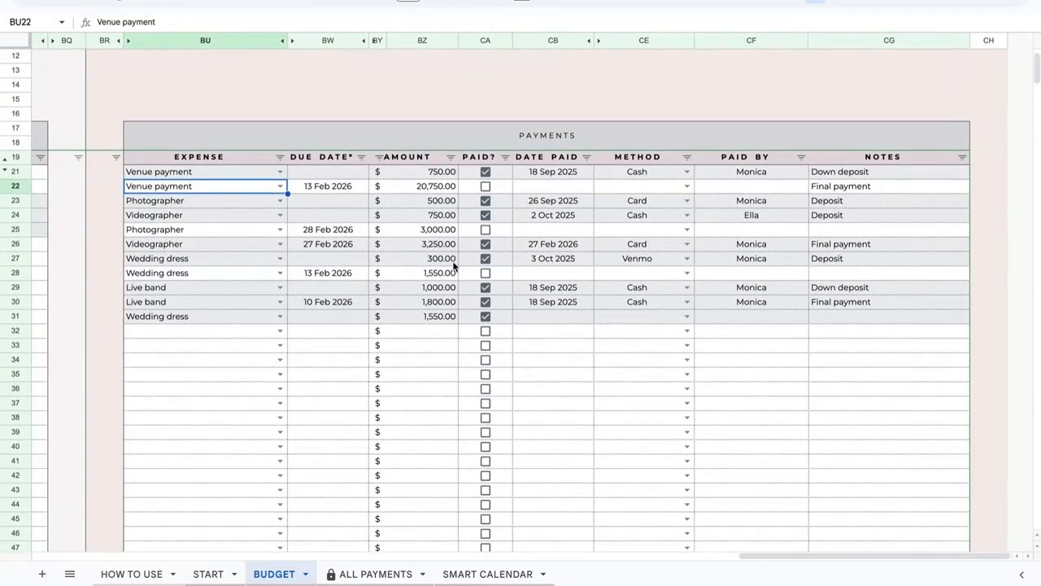
left_click(487, 190)
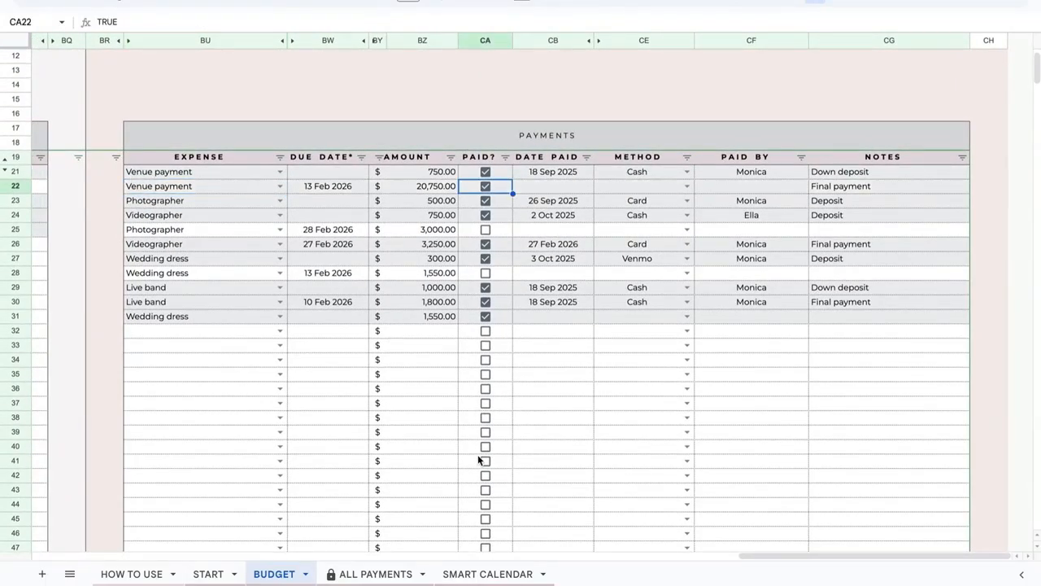
left_click(494, 574)
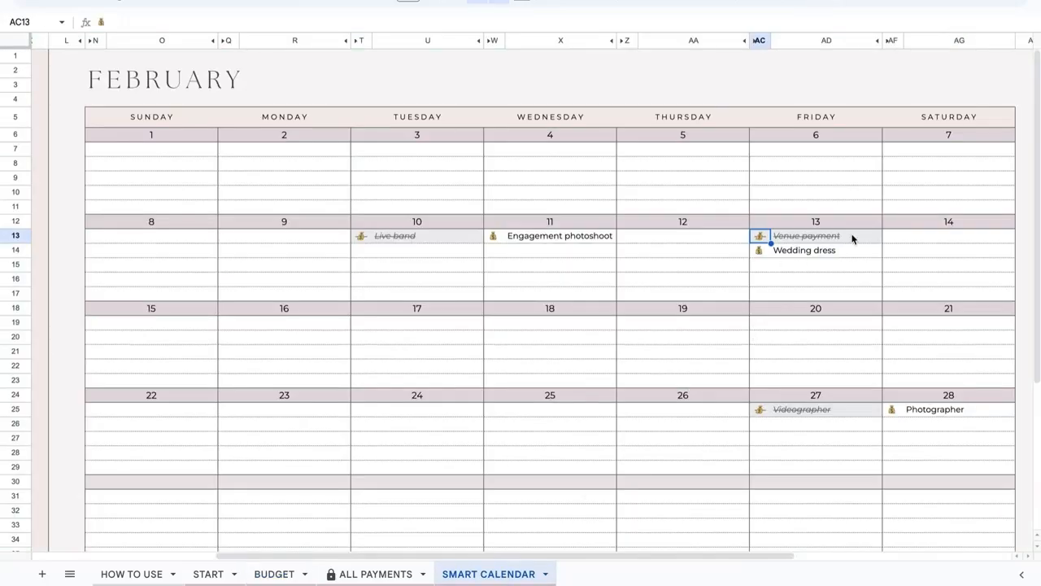
scroll(841, 231, "right", 10)
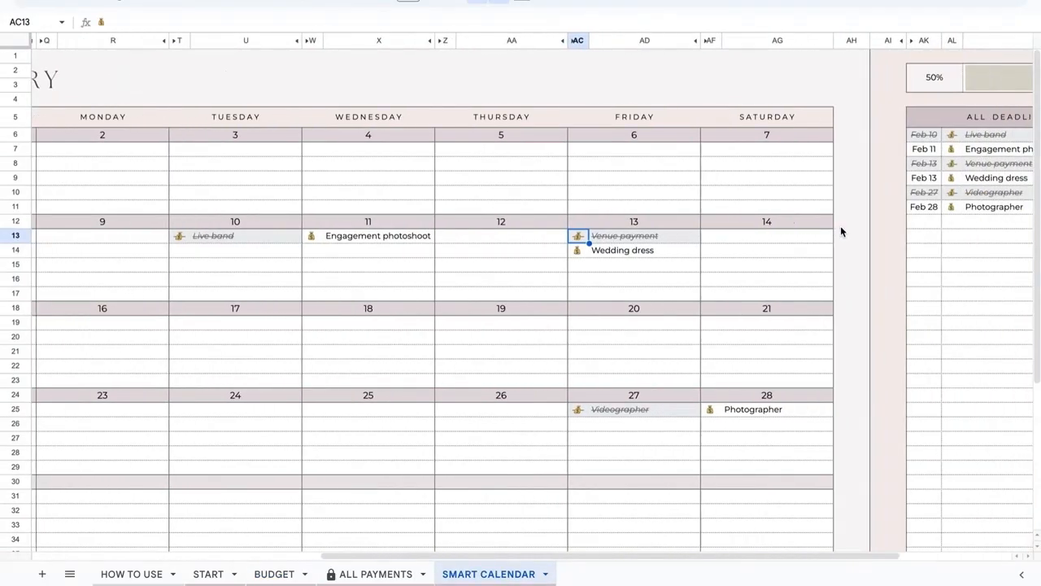
scroll(840, 225, "right", 1)
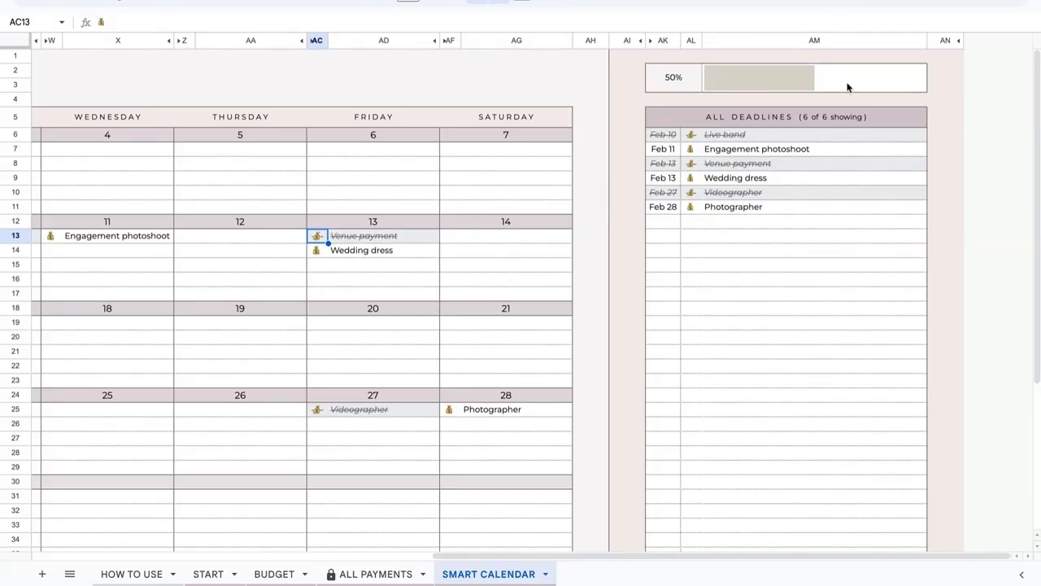
scroll(567, 204, "left", 18)
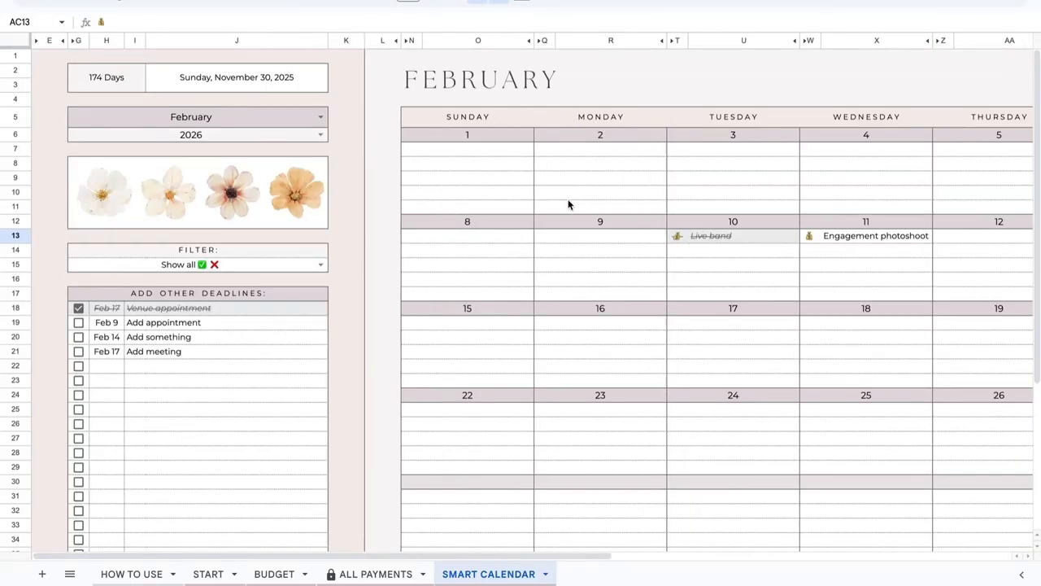